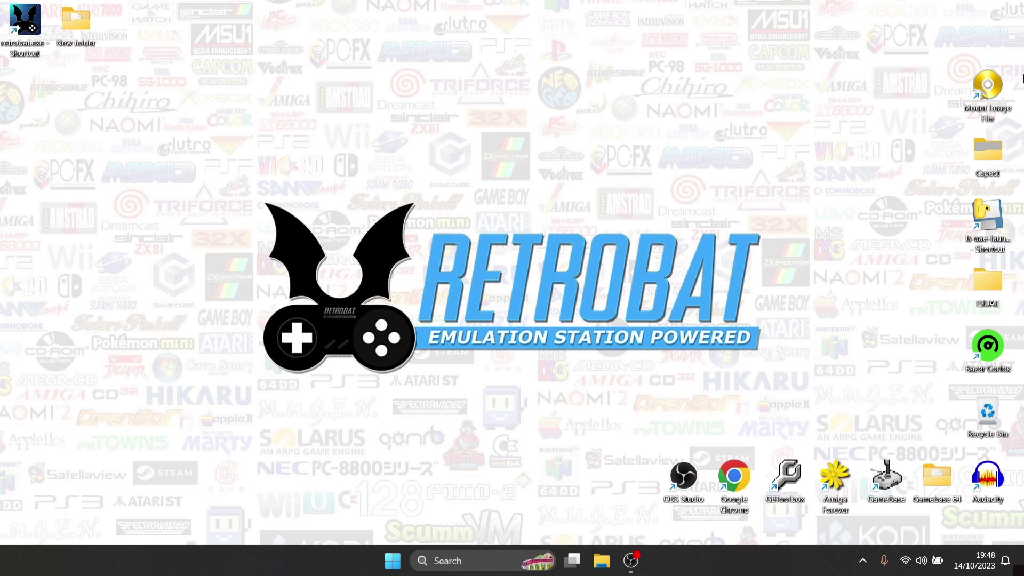
Launch RetroBat and try the Ryujinx (Switch) entry, which fails with an emulator-missing error.
{"action": "double_click", "coordinate": [37, 25]}
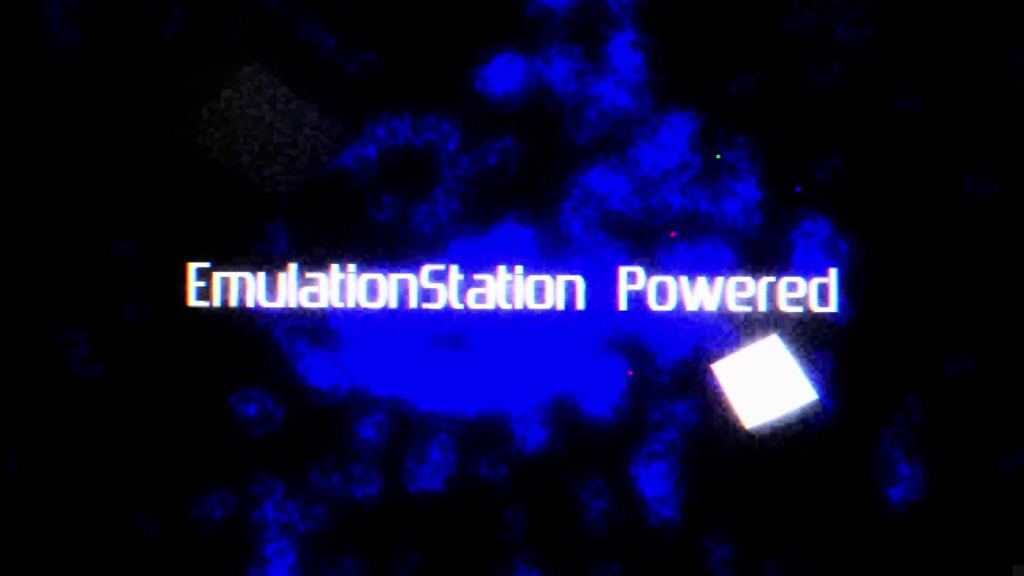
{"action": "key", "text": "super"}
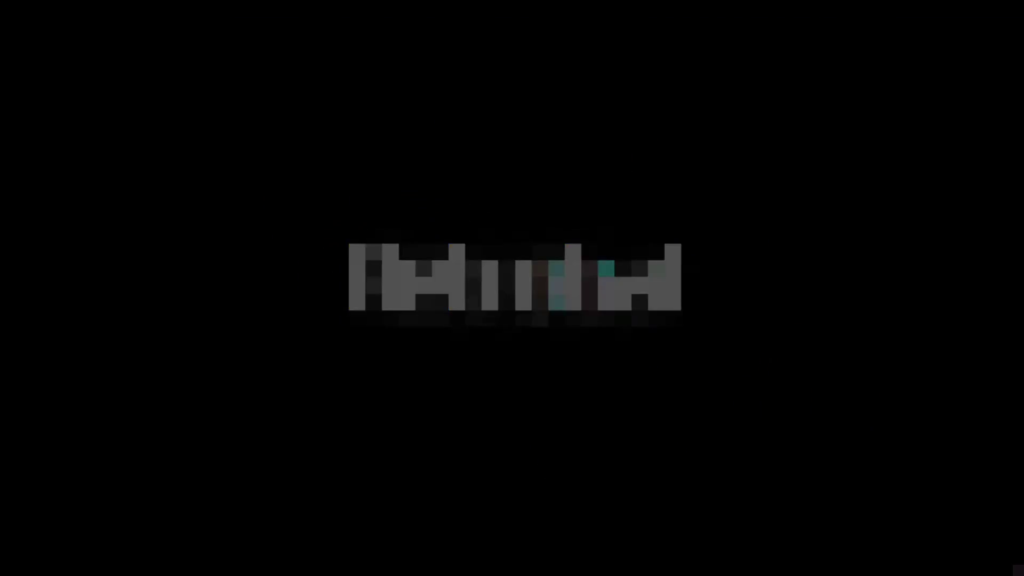
{"action": "key", "text": "Up"}
{"action": "key", "text": "Up"}
{"action": "key", "text": "Up"}
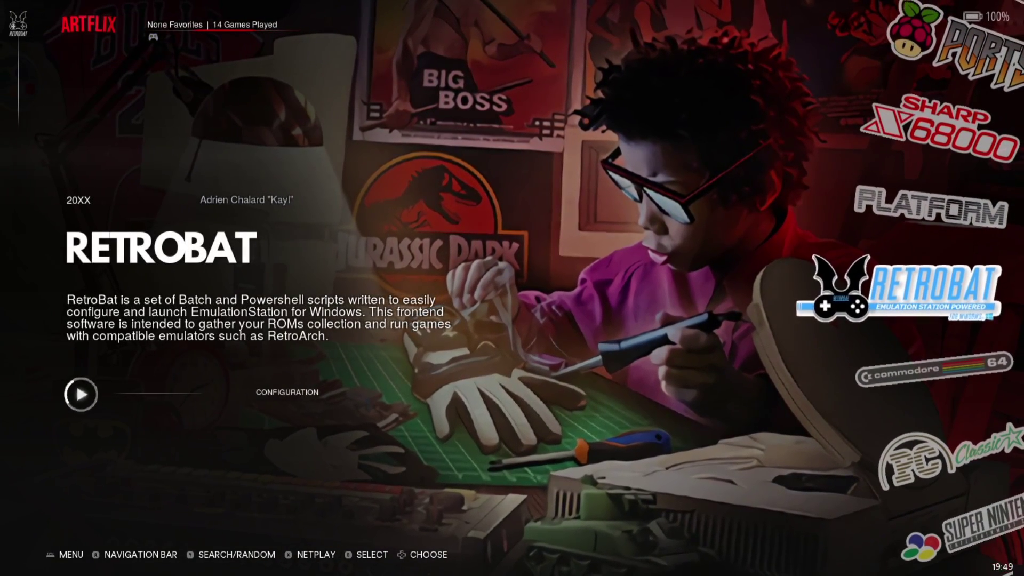
{"action": "key", "text": "Return"}
{"action": "key", "text": "Up"}
{"action": "key", "text": "Up"}
{"action": "key", "text": "Up"}
{"action": "key", "text": "Up"}
{"action": "key", "text": "Up"}
{"action": "key", "text": "Up"}
{"action": "key", "text": "Up"}
{"action": "key", "text": "Up"}
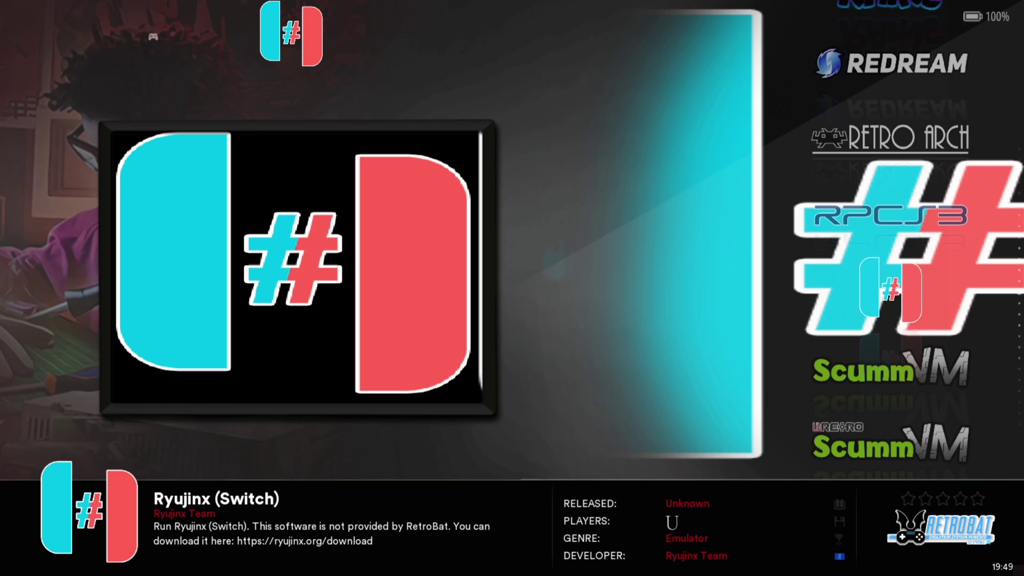
{"action": "key", "text": "Return"}
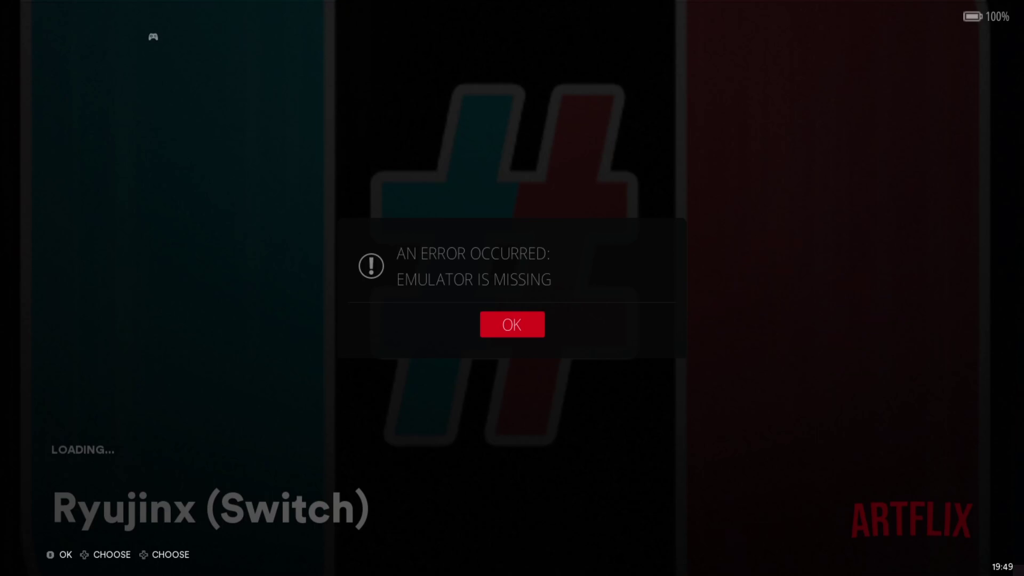
{"action": "key", "text": "Return"}
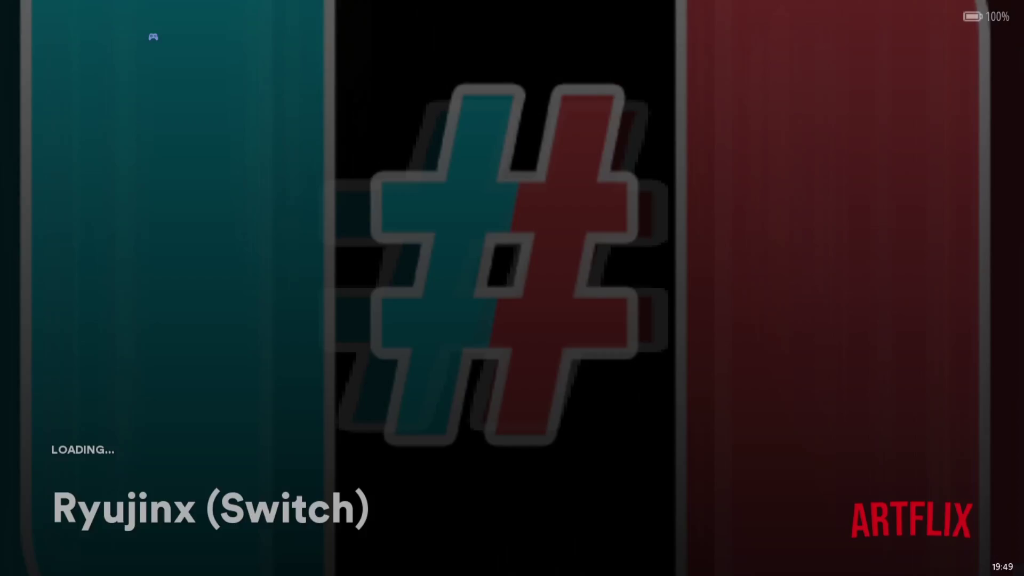
Leave RetroBat's game list and download the Windows Ryujinx 1.1.1052 zip from ryujinx.org.
{"action": "key", "text": "BackSpace"}
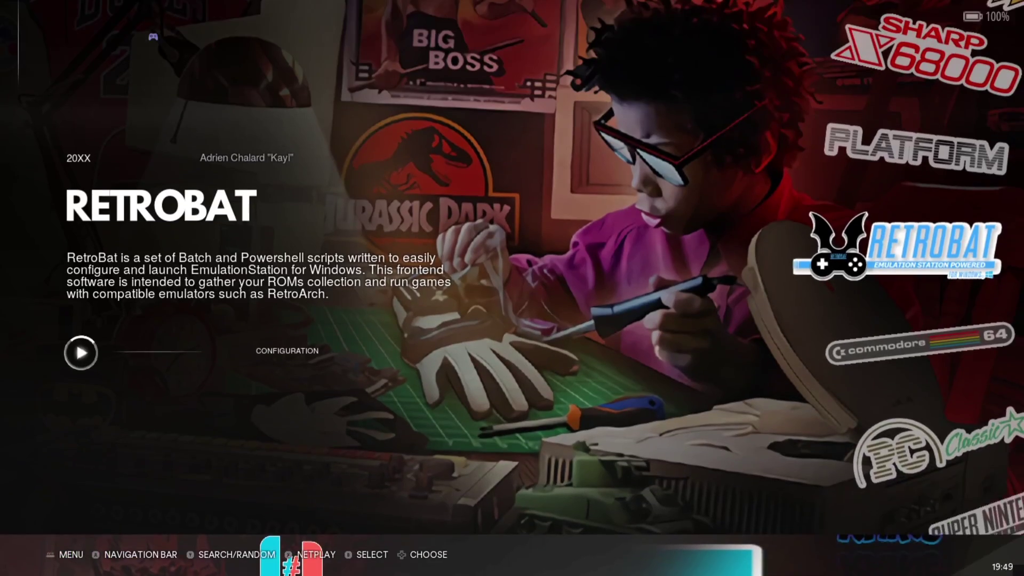
{"action": "key", "text": "Escape"}
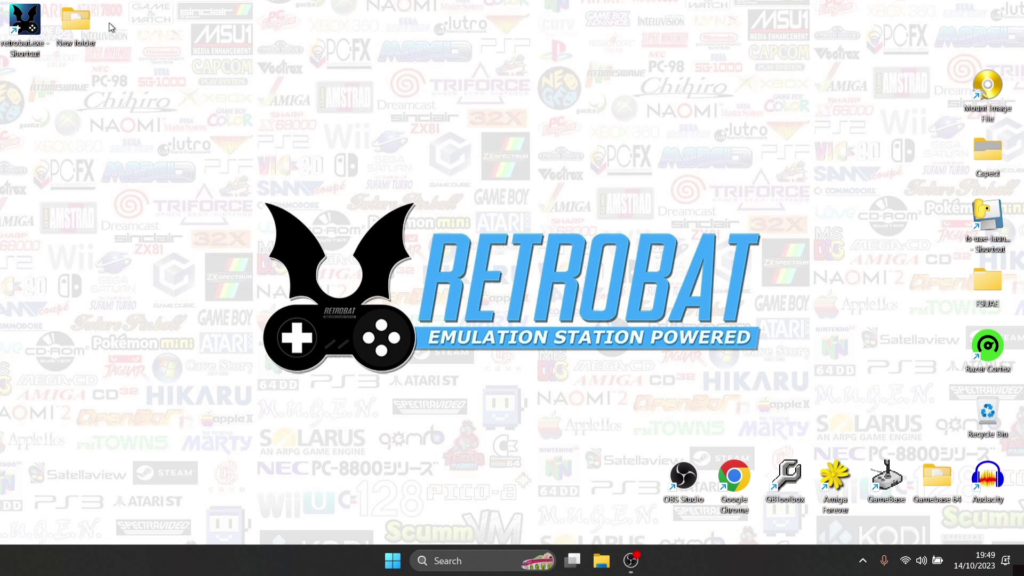
{"action": "double_click", "coordinate": [740, 472]}
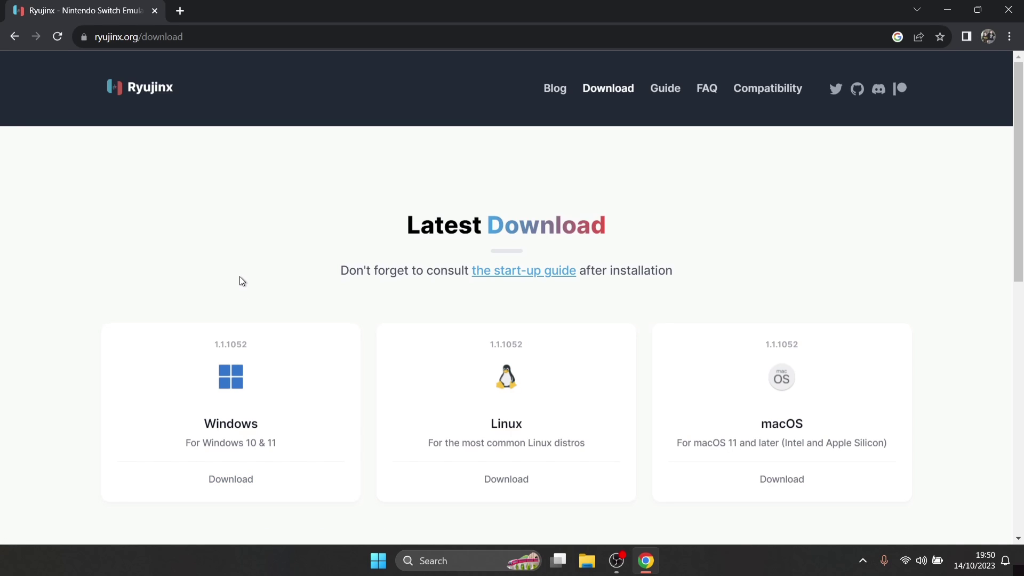
{"action": "left_click", "coordinate": [244, 481]}
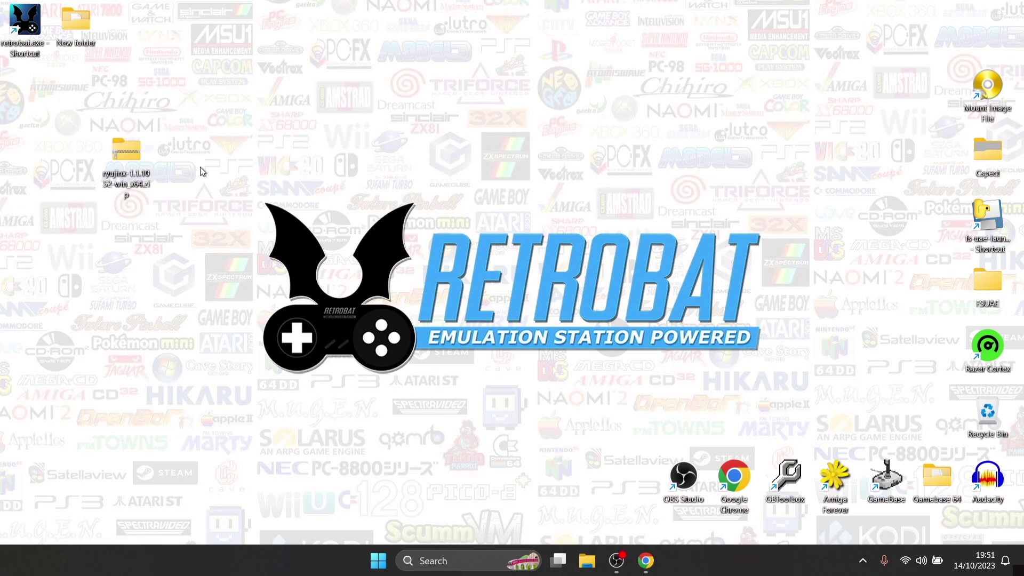
Extract the Ryujinx zip with WinRAR into a 'publish' folder on the desktop.
{"action": "right_click", "coordinate": [137, 155]}
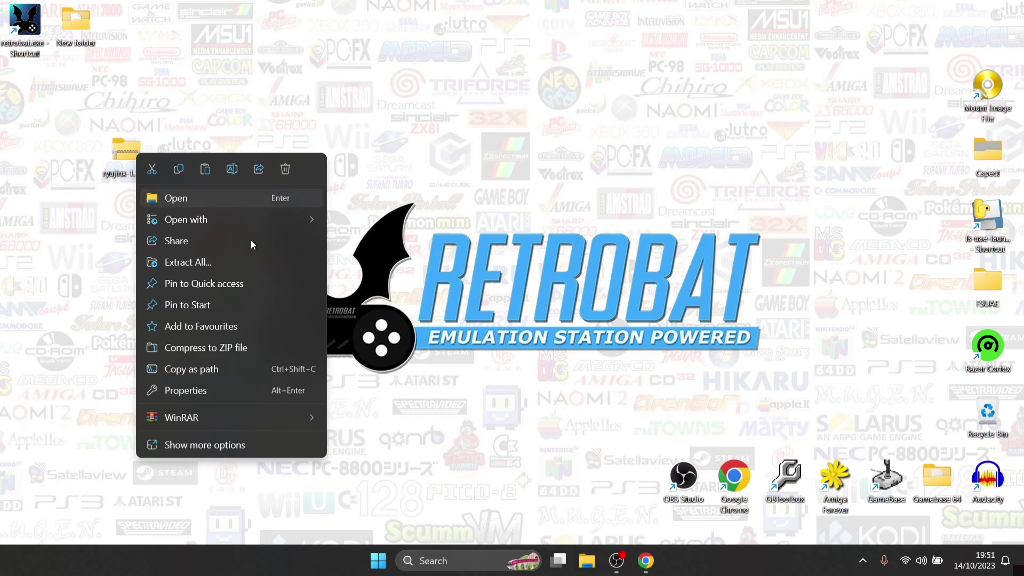
{"action": "mouse_move", "coordinate": [270, 418]}
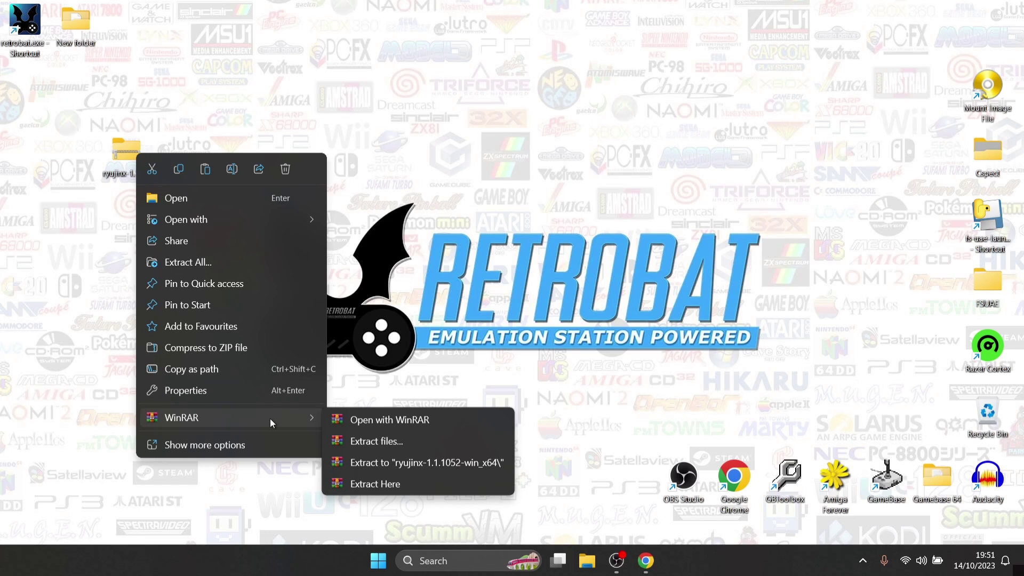
{"action": "left_click", "coordinate": [402, 483]}
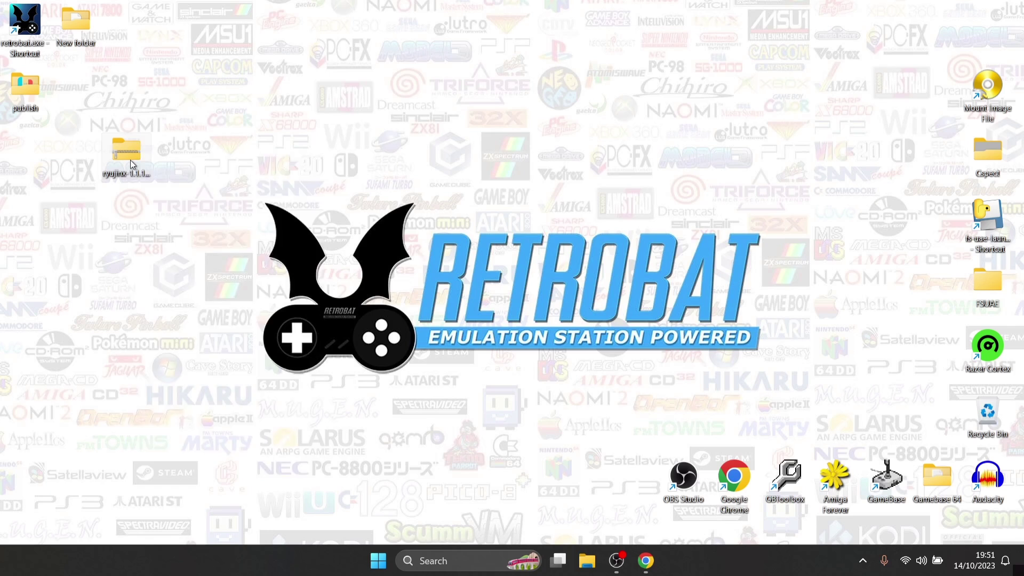
Delete the Ryujinx zip and move the publish folder lower on the desktop.
{"action": "right_click", "coordinate": [130, 160]}
{"action": "left_click", "coordinate": [284, 180]}
{"action": "left_click_drag", "start_coordinate": [25, 86], "coordinate": [48, 348]}
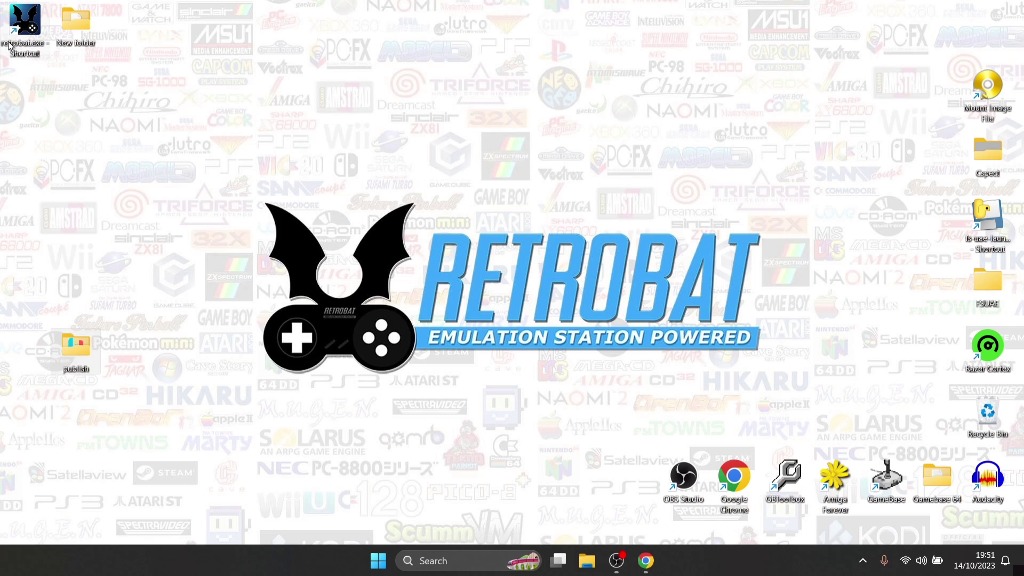
Browse from the RetroBat shortcut's file location to C:\RetroBat\emulators\ryujinx, in a restored window beside the desktop.
{"action": "right_click", "coordinate": [19, 30]}
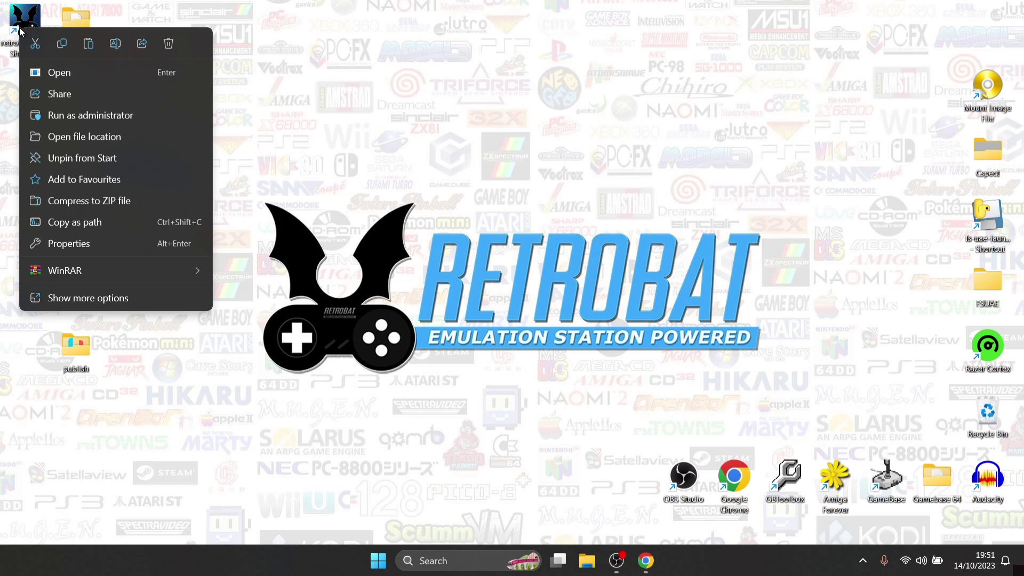
{"action": "left_click", "coordinate": [117, 141]}
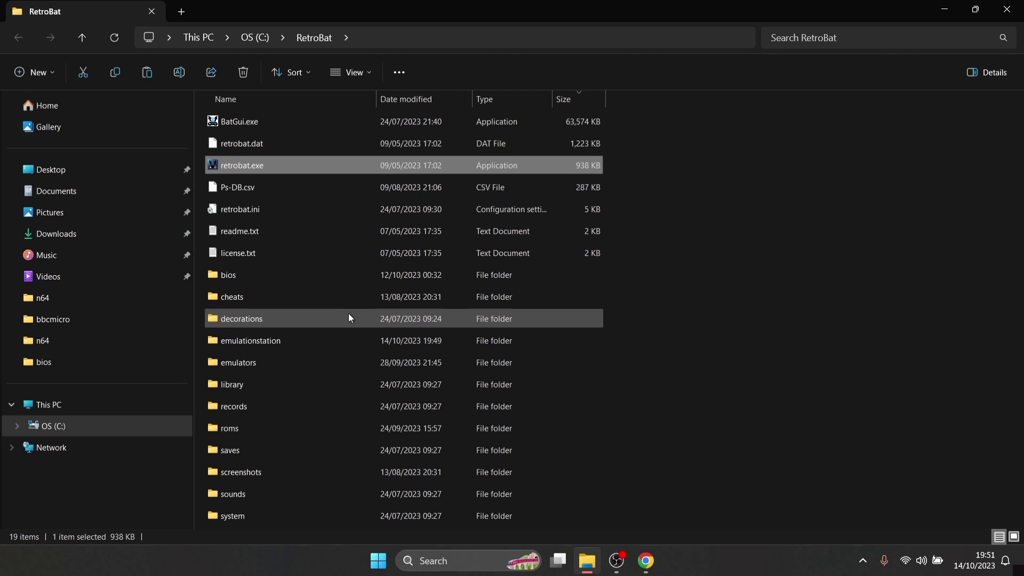
{"action": "double_click", "coordinate": [276, 364]}
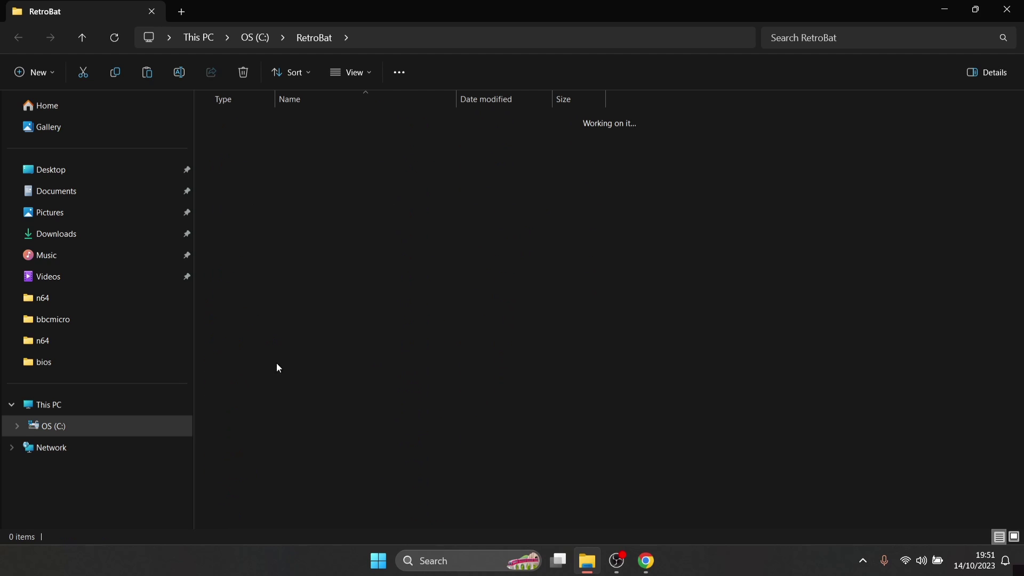
{"action": "left_click_drag", "start_coordinate": [1021, 163], "coordinate": [1021, 333]}
{"action": "double_click", "coordinate": [305, 456]}
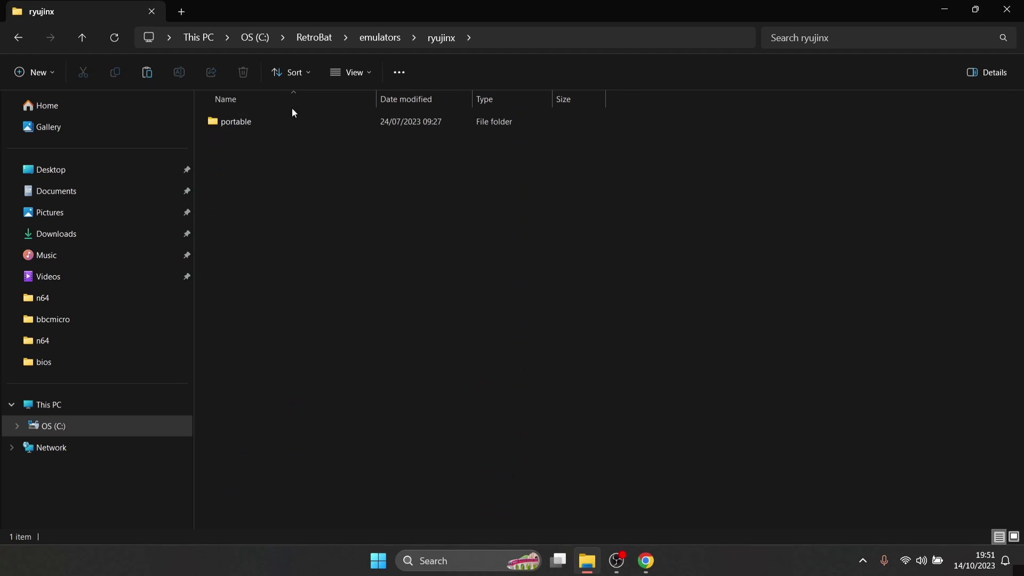
{"action": "double_click", "coordinate": [290, 121]}
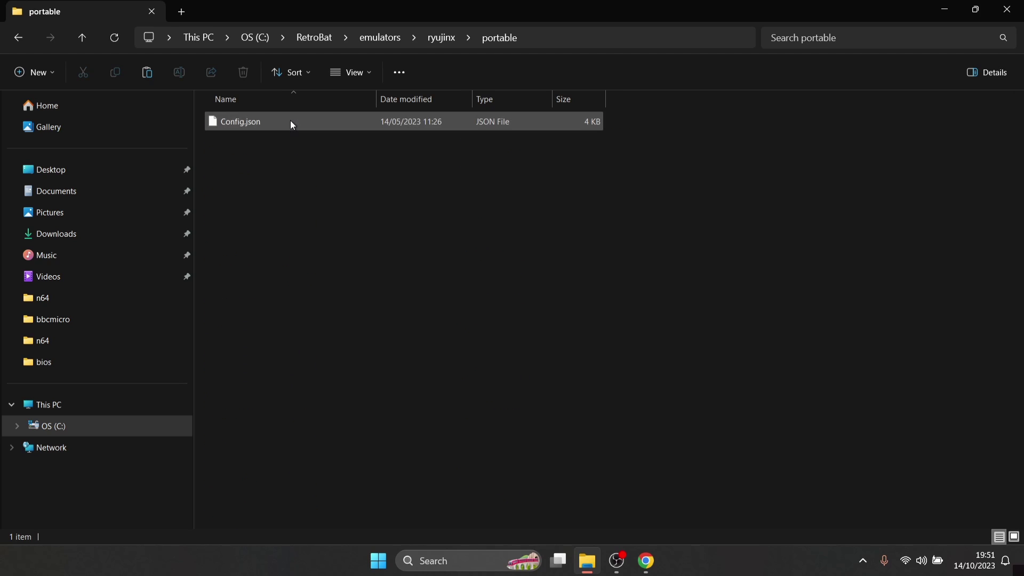
{"action": "left_click", "coordinate": [17, 38]}
{"action": "key", "text": "super+Down"}
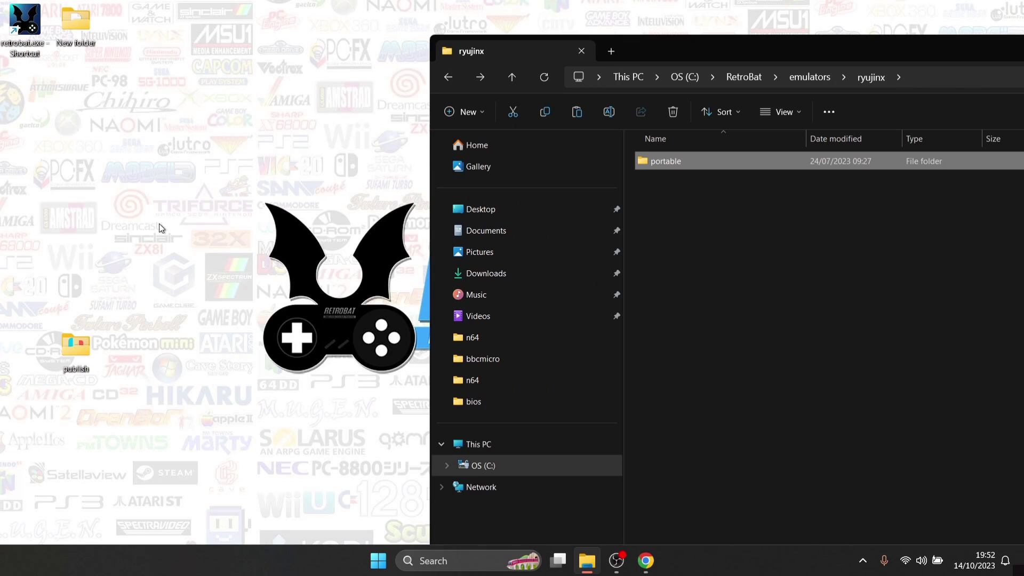
Copy all 17 files and folders from the extracted publish folder.
{"action": "double_click", "coordinate": [77, 355]}
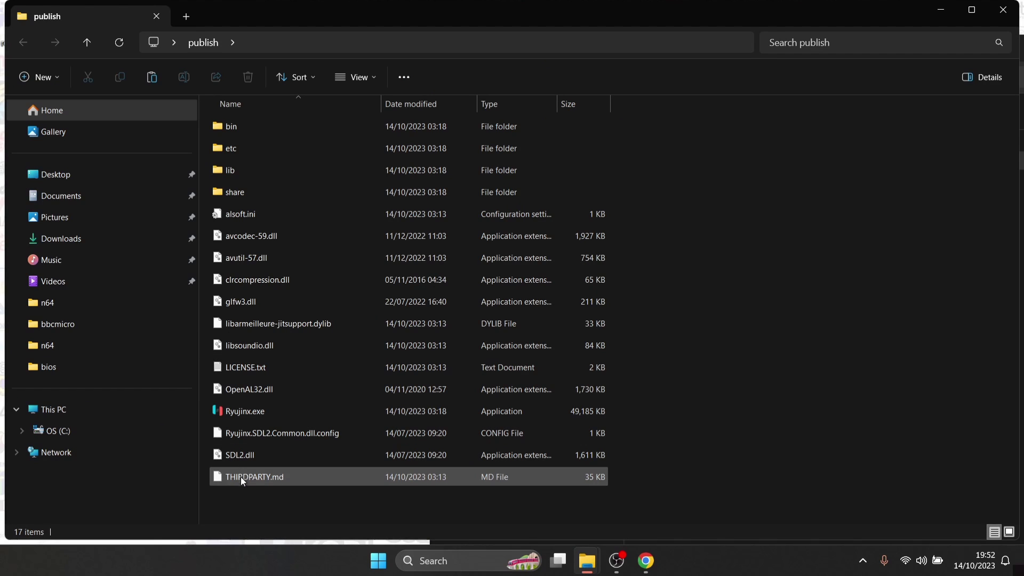
{"action": "left_click_drag", "start_coordinate": [240, 491], "coordinate": [241, 122]}
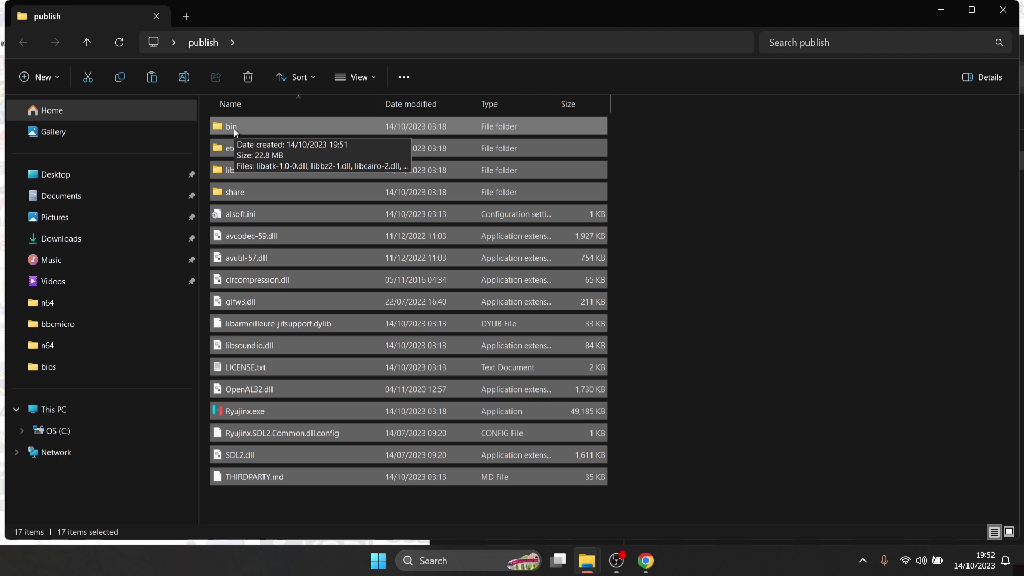
{"action": "right_click", "coordinate": [233, 128]}
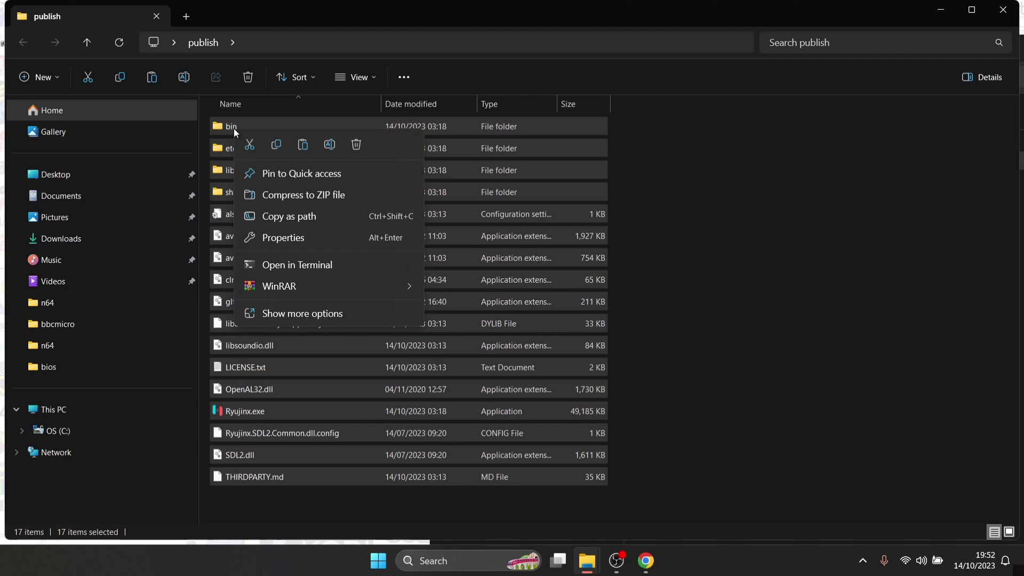
{"action": "left_click", "coordinate": [280, 145]}
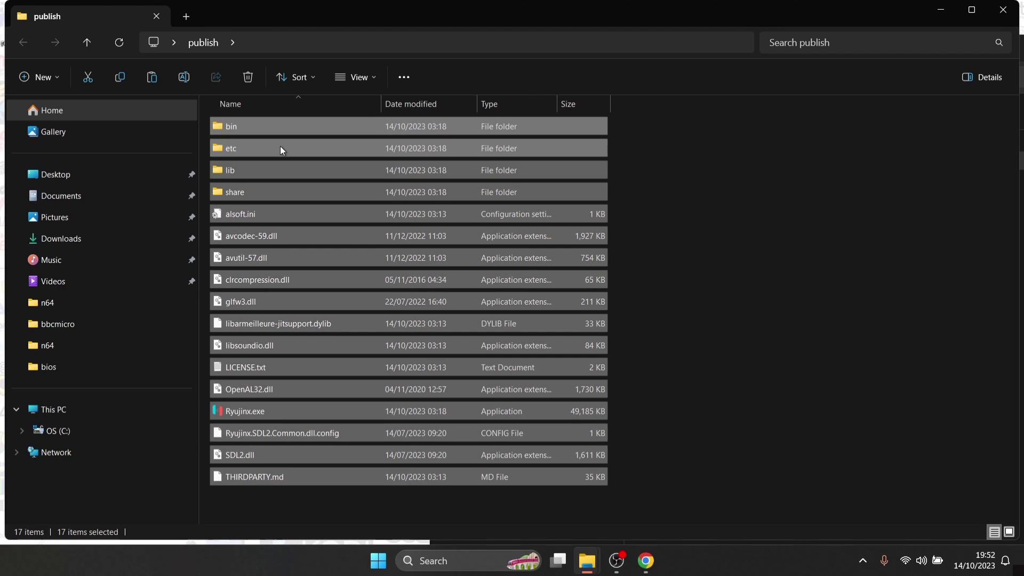
{"action": "left_click", "coordinate": [941, 10]}
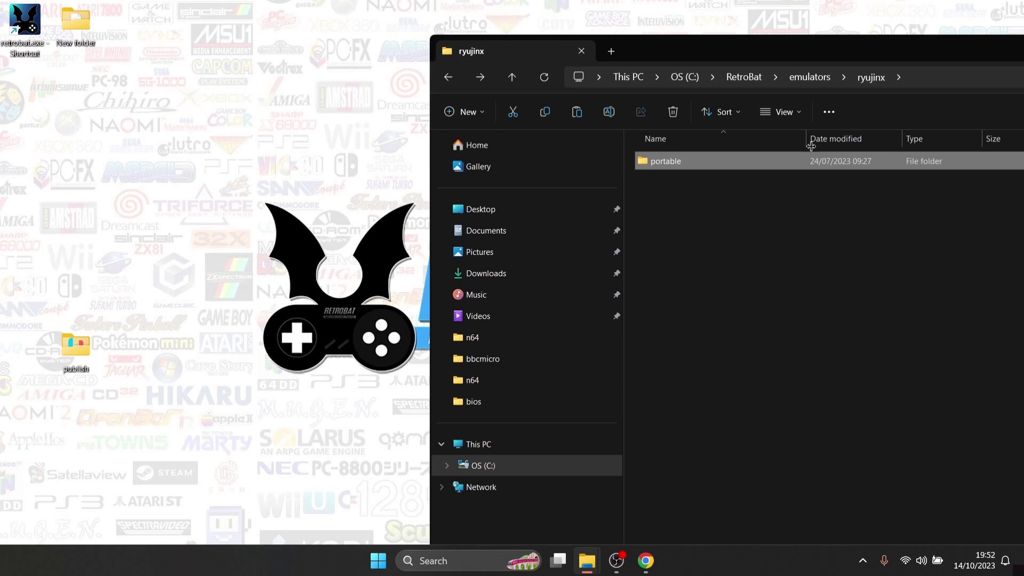
Paste them into C:\RetroBat\emulators\ryujinx, maximize the window and select Ryujinx.exe.
{"action": "right_click", "coordinate": [759, 235]}
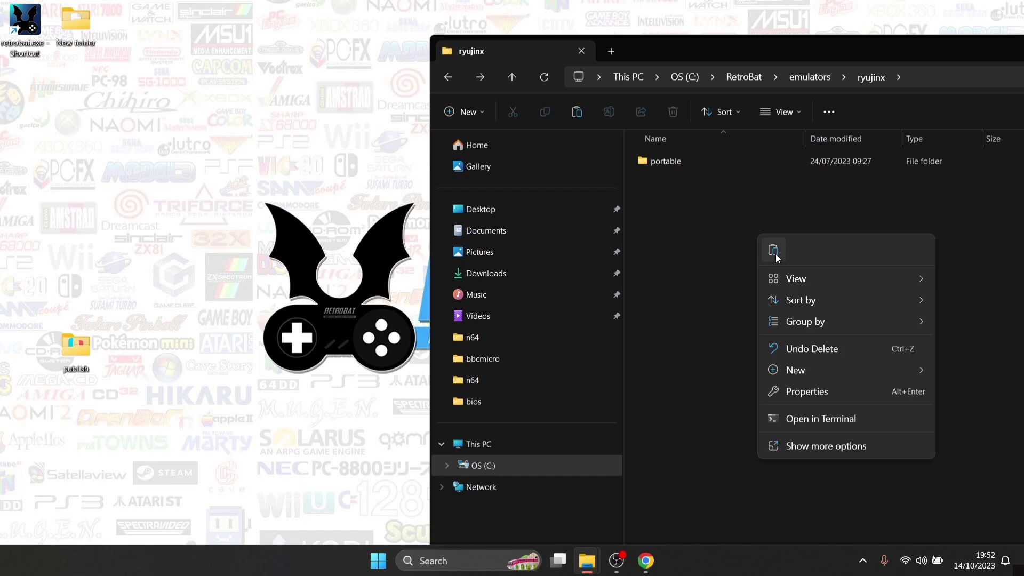
{"action": "left_click", "coordinate": [769, 248]}
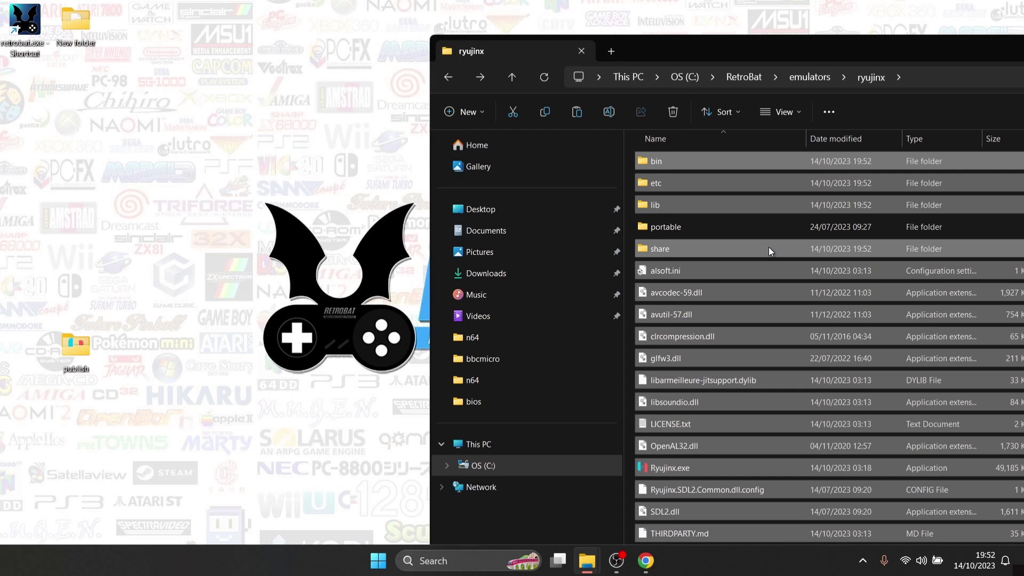
{"action": "left_click_drag", "start_coordinate": [734, 47], "coordinate": [343, 24]}
{"action": "double_click", "coordinate": [344, 24]}
{"action": "left_click", "coordinate": [704, 206]}
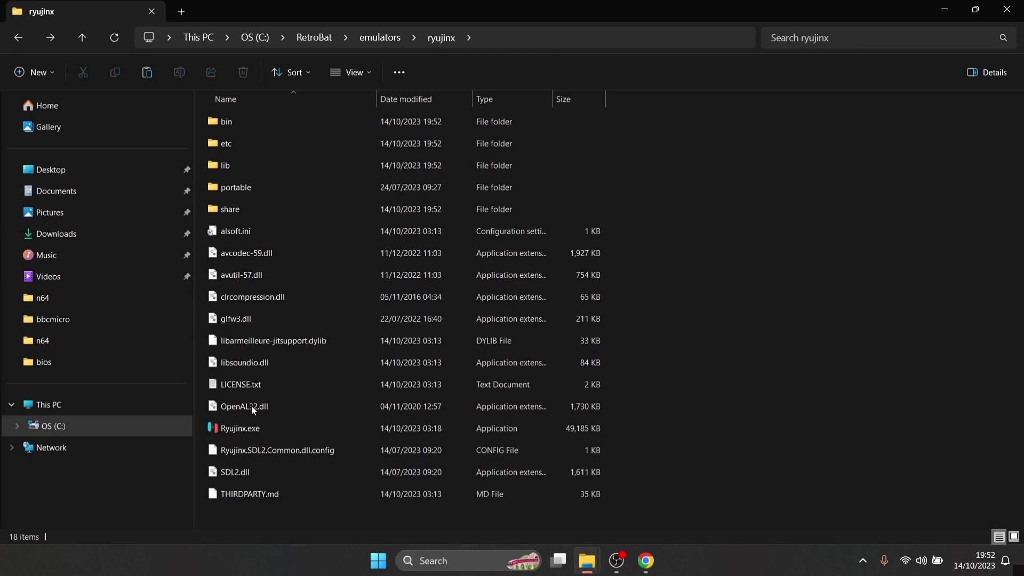
{"action": "left_click", "coordinate": [245, 431]}
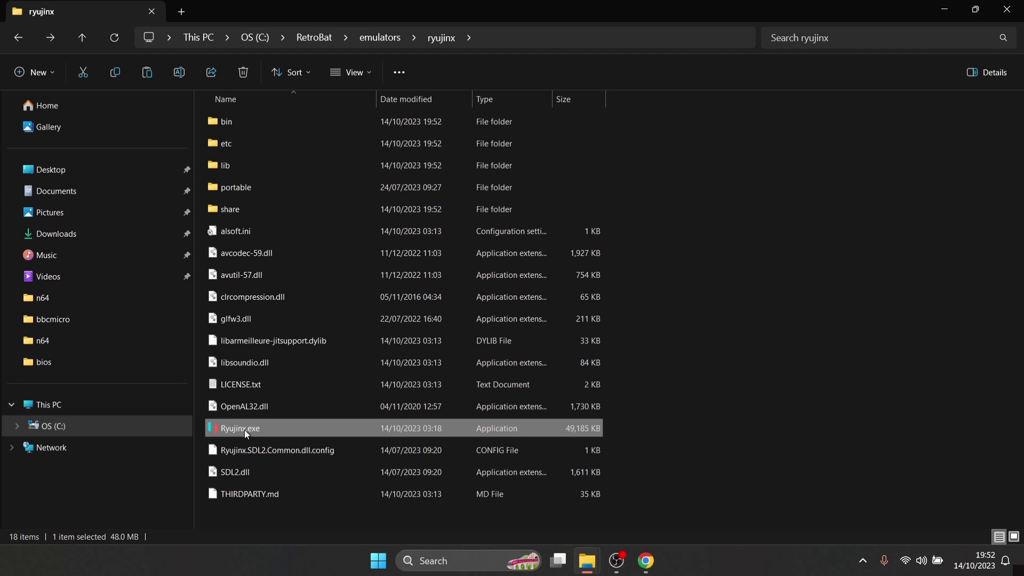
Launch Ryujinx.exe, dismiss the 'Keys not found' error, and maximize the Ryujinx window.
{"action": "double_click", "coordinate": [245, 430]}
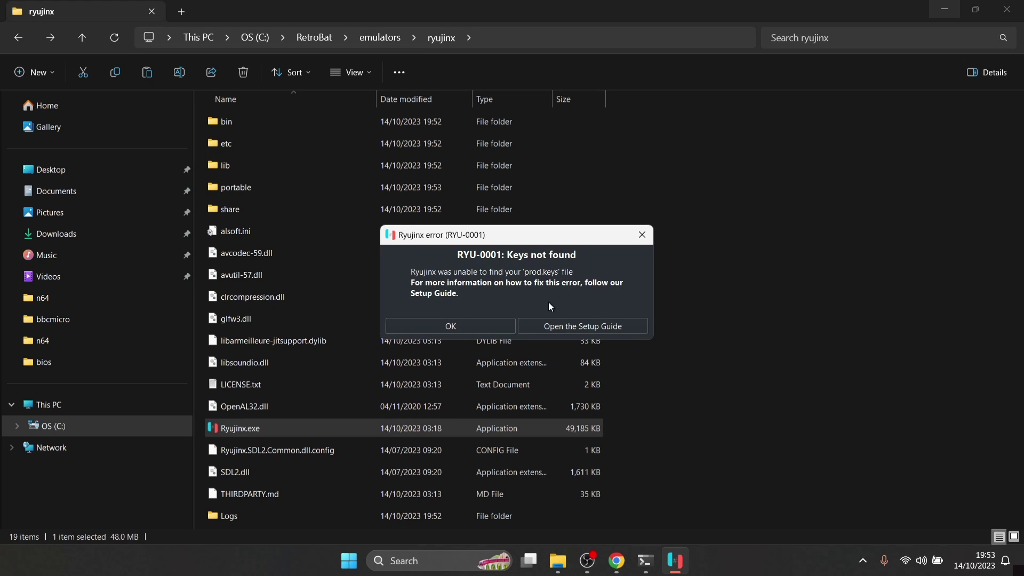
{"action": "left_click", "coordinate": [428, 323]}
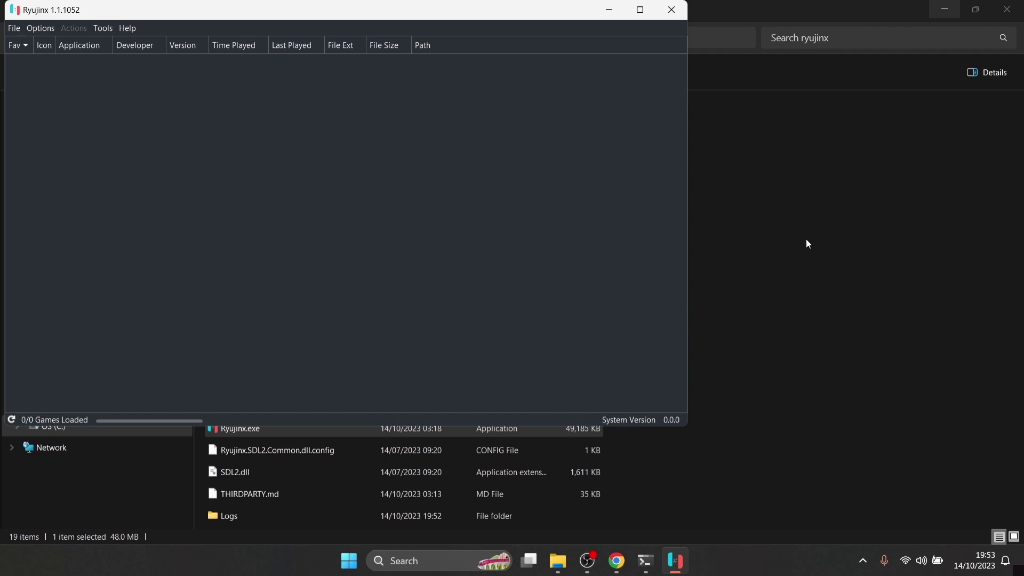
{"action": "double_click", "coordinate": [357, 13]}
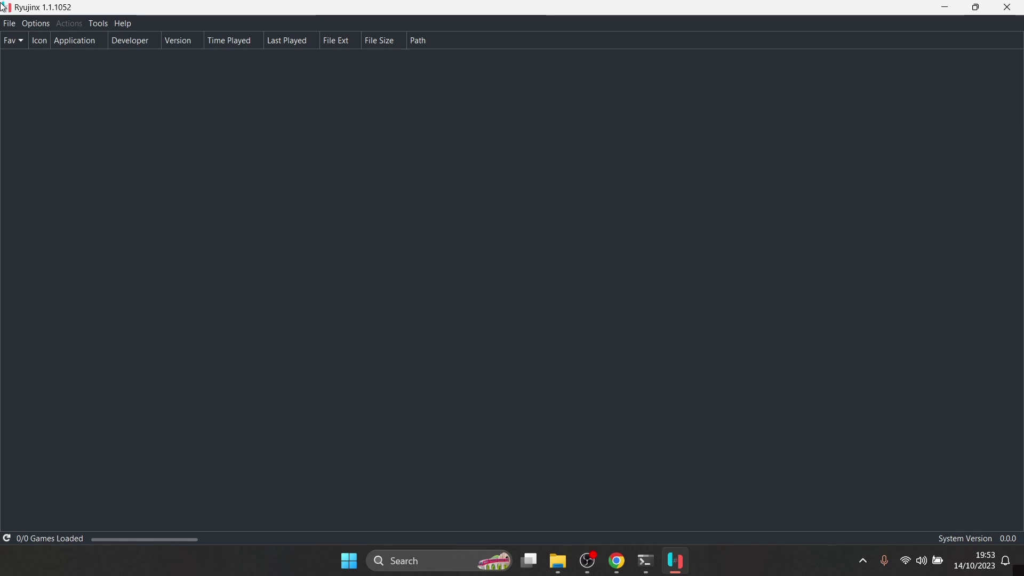
{"action": "left_click", "coordinate": [10, 21]}
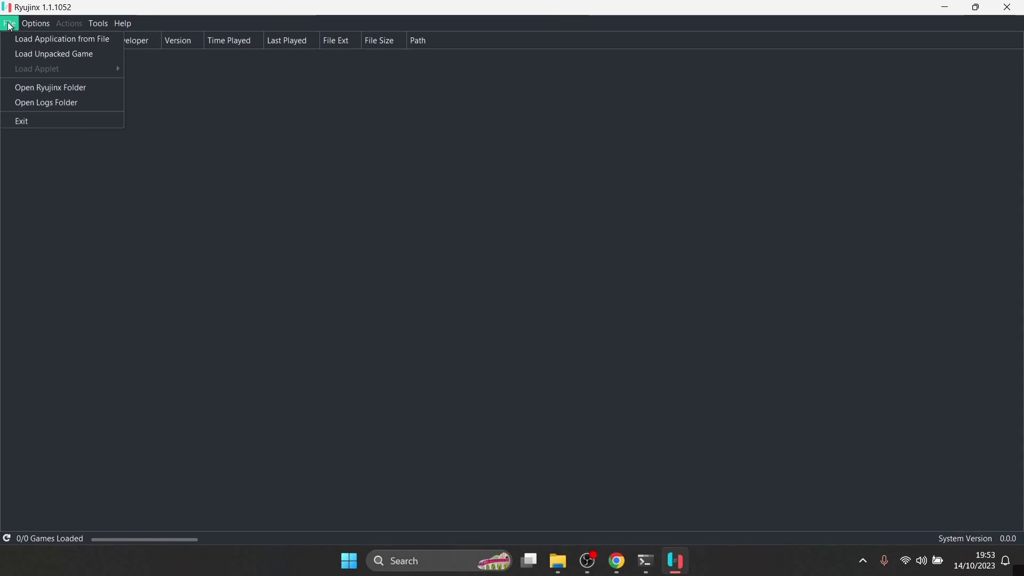
Open Ryujinx's portable system folder and copy prod.keys from New folder.
{"action": "left_click", "coordinate": [27, 88]}
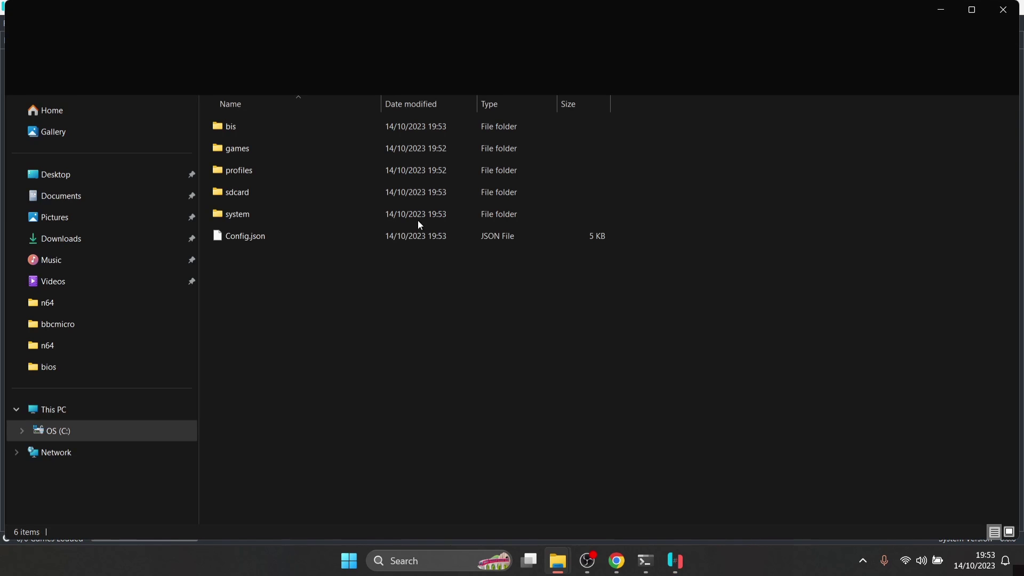
{"action": "double_click", "coordinate": [261, 212]}
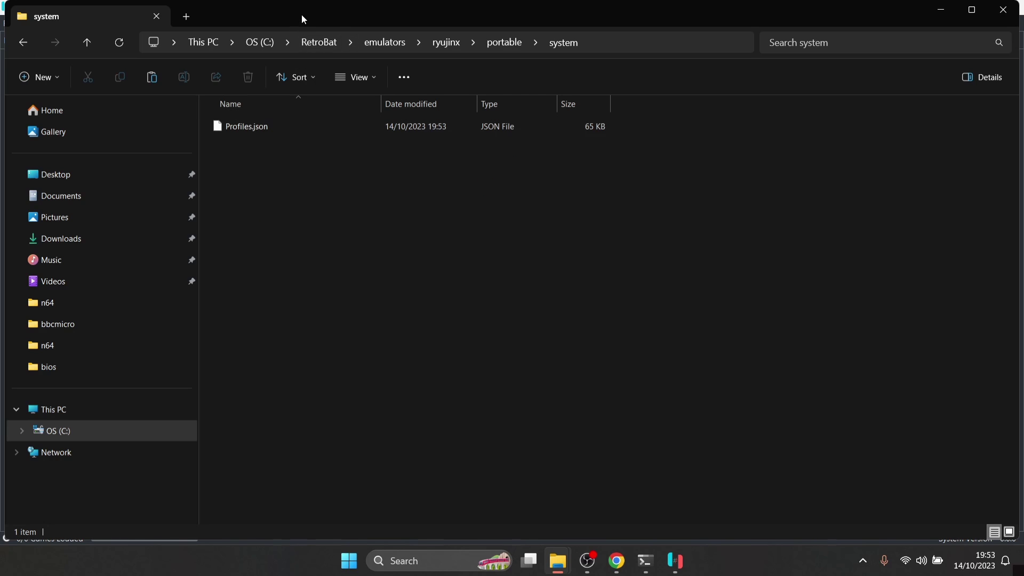
{"action": "left_click_drag", "start_coordinate": [302, 15], "coordinate": [531, 151]}
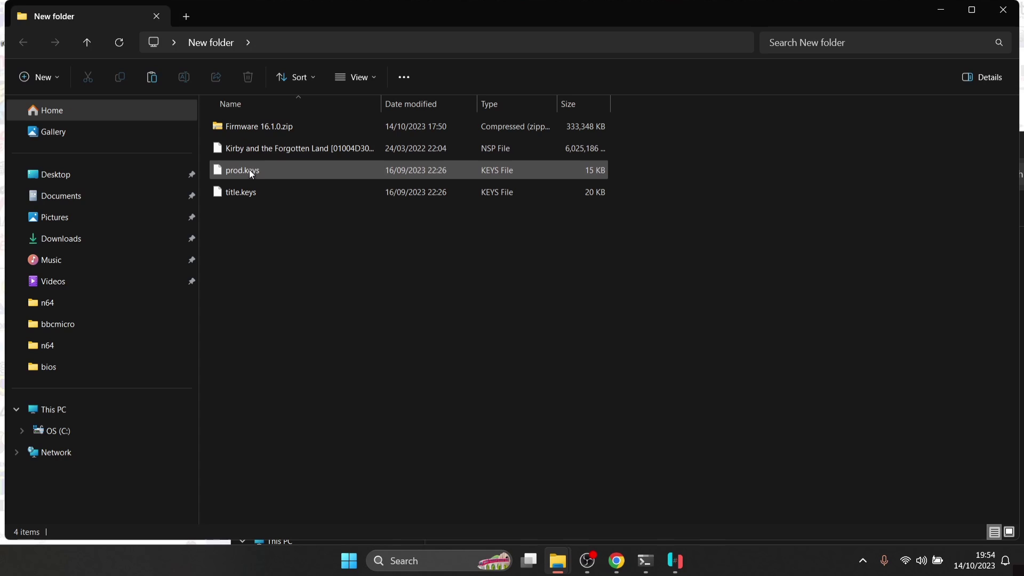
{"action": "left_click", "coordinate": [250, 171]}
{"action": "right_click", "coordinate": [250, 171]}
{"action": "left_click", "coordinate": [293, 184]}
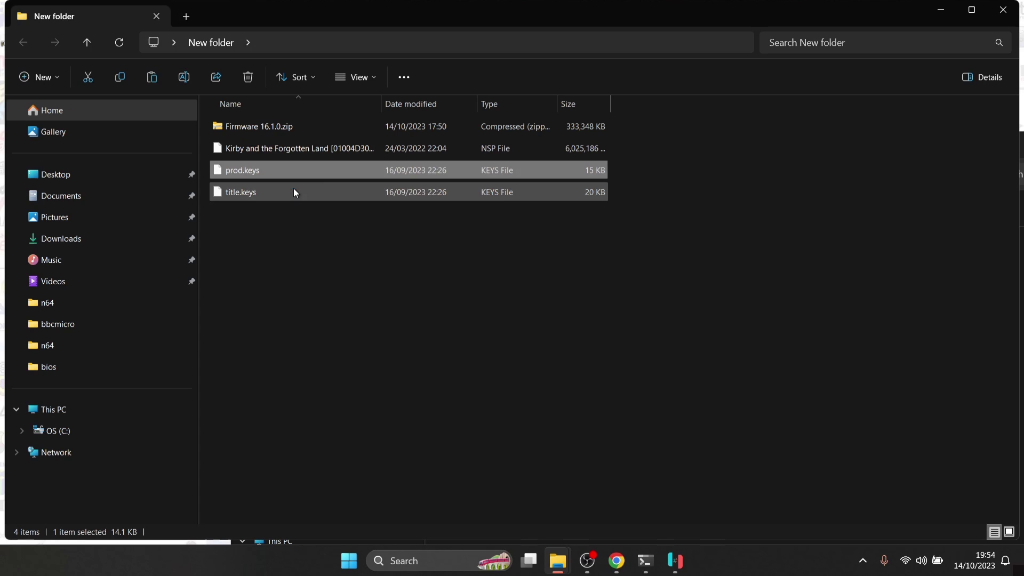
Paste prod.keys into the system folder beside Profiles.json, then minimize the window.
{"action": "left_click", "coordinate": [954, 8]}
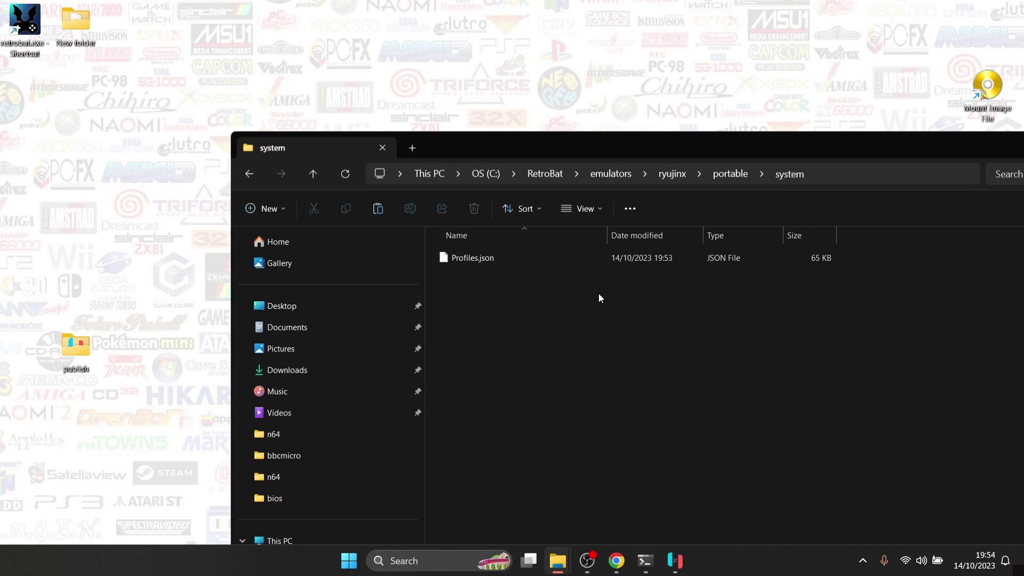
{"action": "right_click", "coordinate": [593, 310]}
{"action": "left_click", "coordinate": [607, 322]}
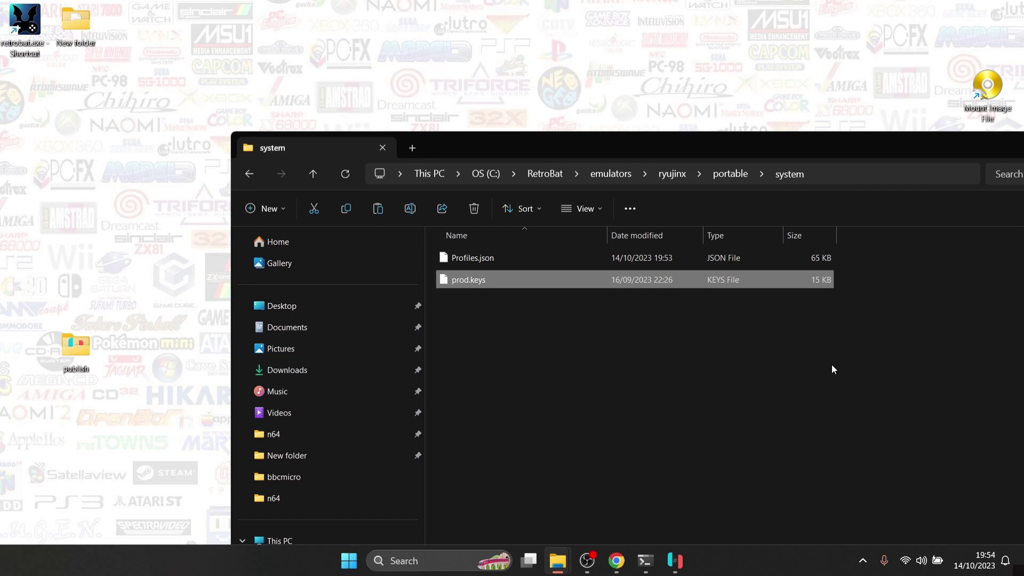
{"action": "key", "text": "super+Up"}
{"action": "left_click", "coordinate": [955, 8]}
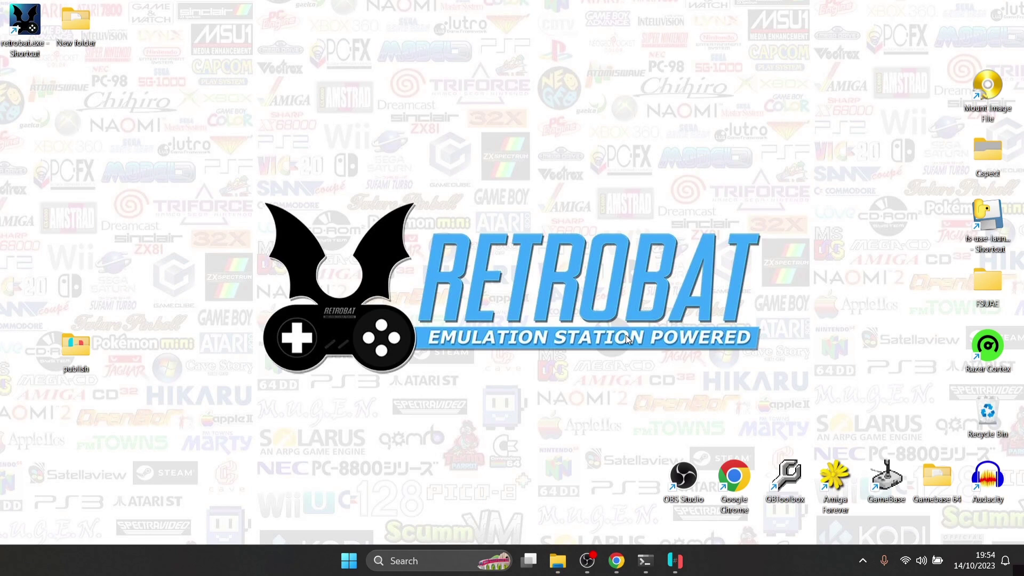
Close Ryujinx and relaunch Ryujinx.exe from C:\RetroBat\emulators\ryujinx.
{"action": "left_click", "coordinate": [675, 560]}
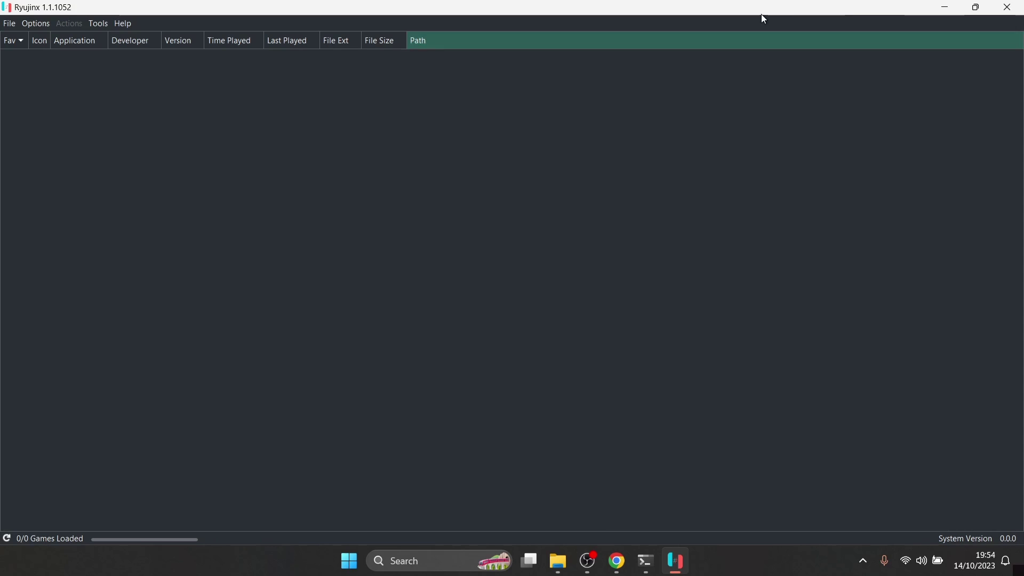
{"action": "left_click", "coordinate": [1008, 8]}
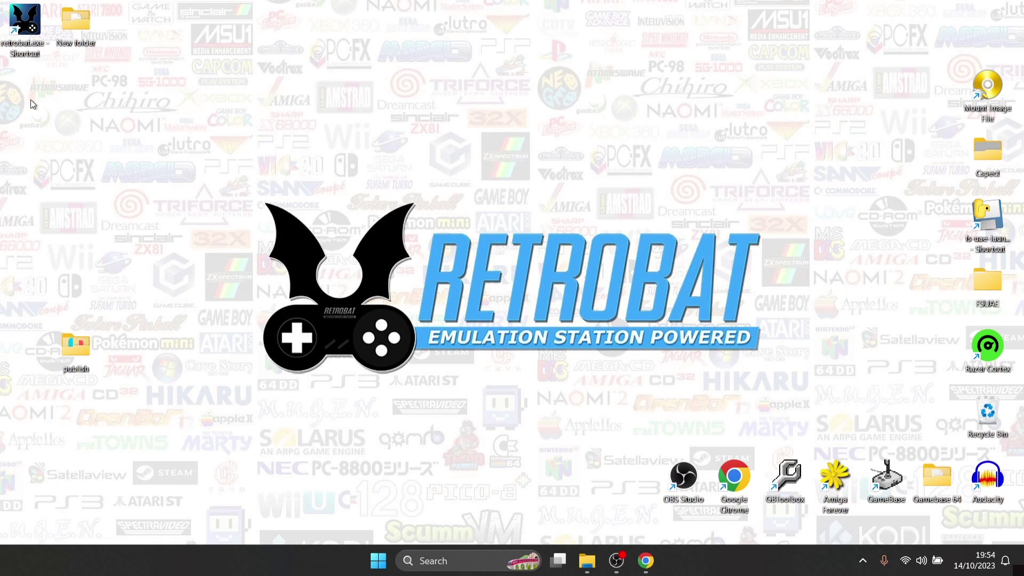
{"action": "right_click", "coordinate": [29, 32]}
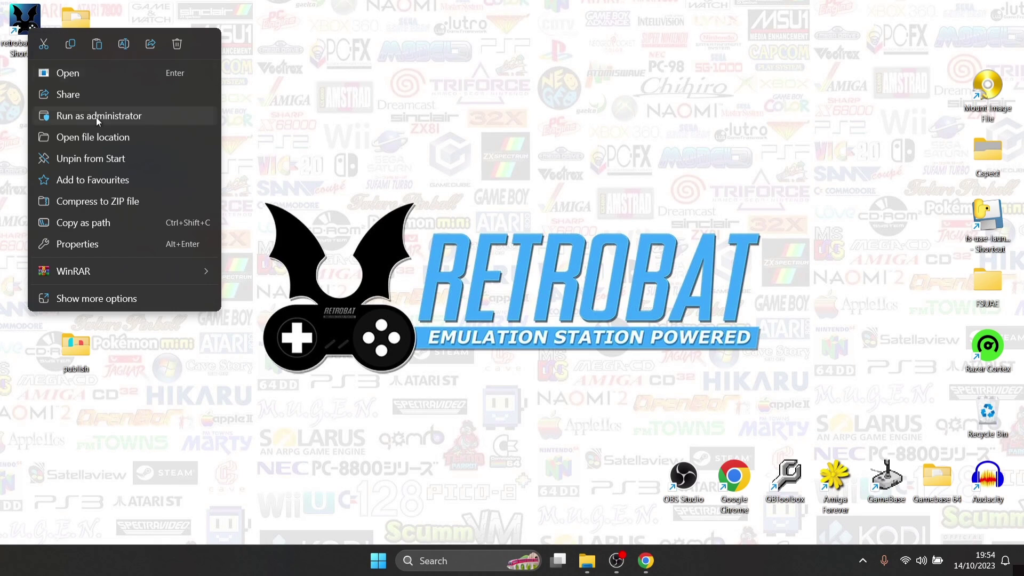
{"action": "left_click", "coordinate": [96, 136]}
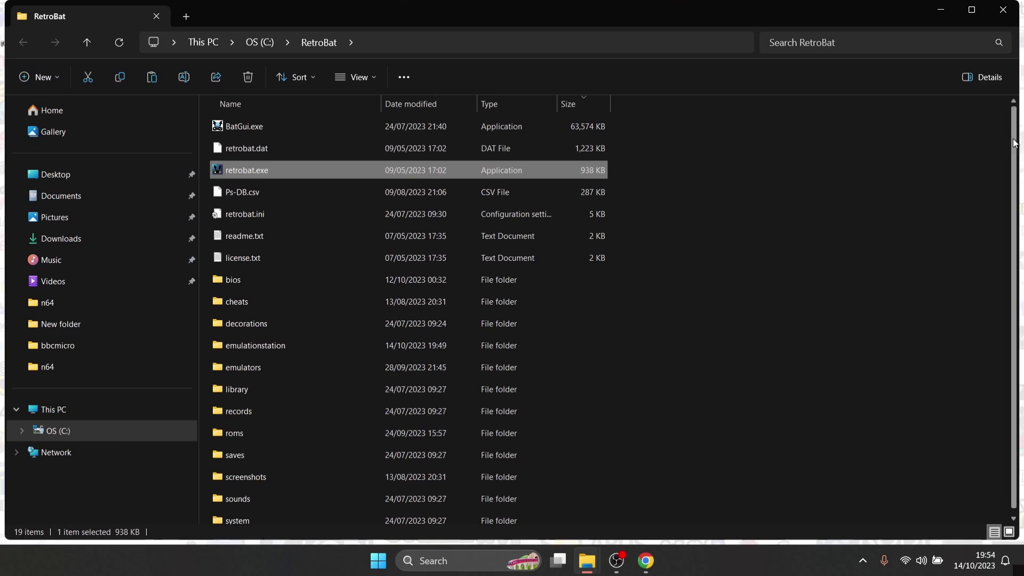
{"action": "double_click", "coordinate": [232, 361]}
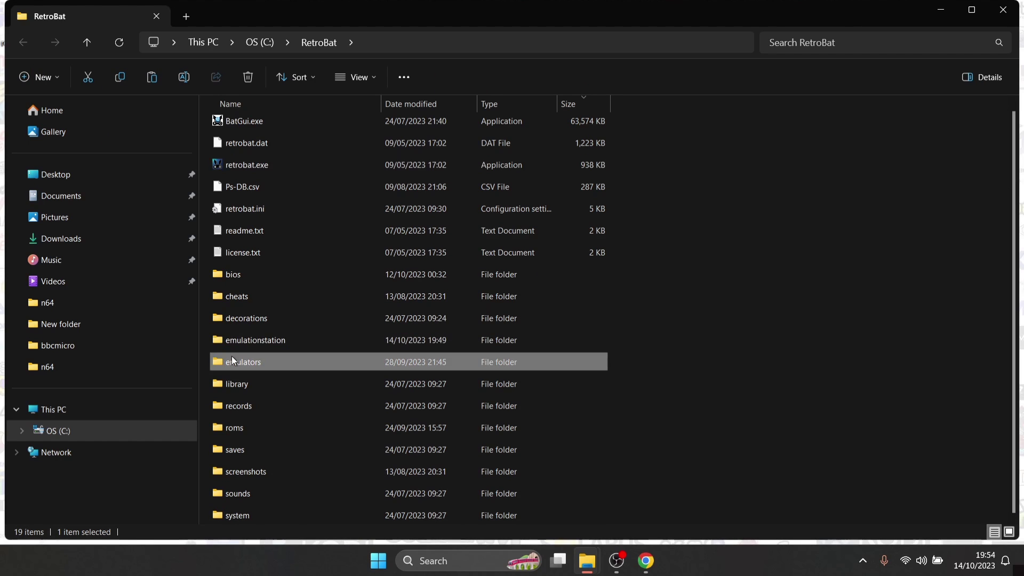
{"action": "left_click_drag", "start_coordinate": [1019, 148], "coordinate": [1019, 299]}
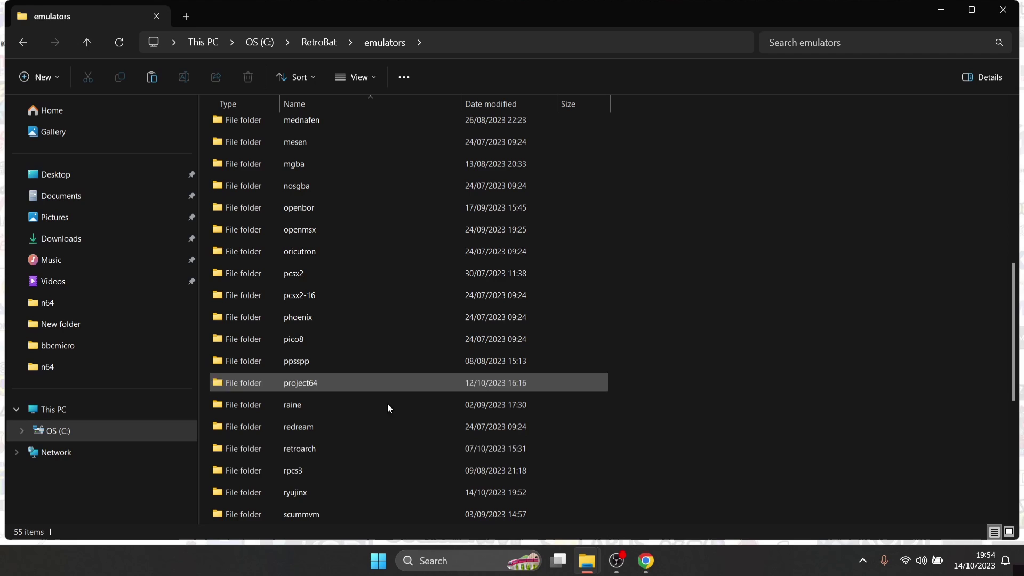
{"action": "double_click", "coordinate": [316, 494]}
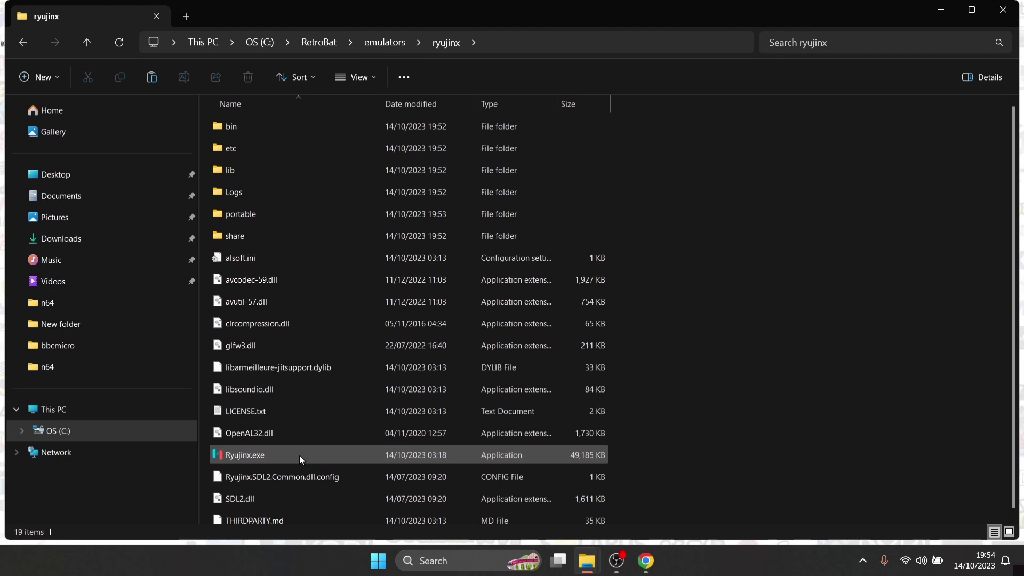
{"action": "double_click", "coordinate": [267, 453]}
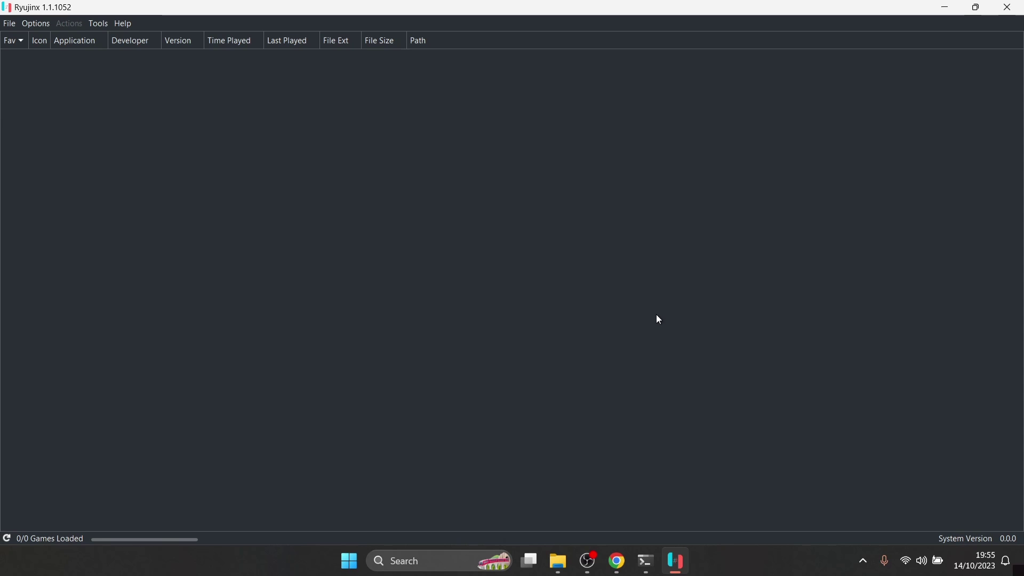
Install firmware from a ZIP, picking Firmware 16.1.0.zip in the desktop's New folder.
{"action": "left_click", "coordinate": [98, 24]}
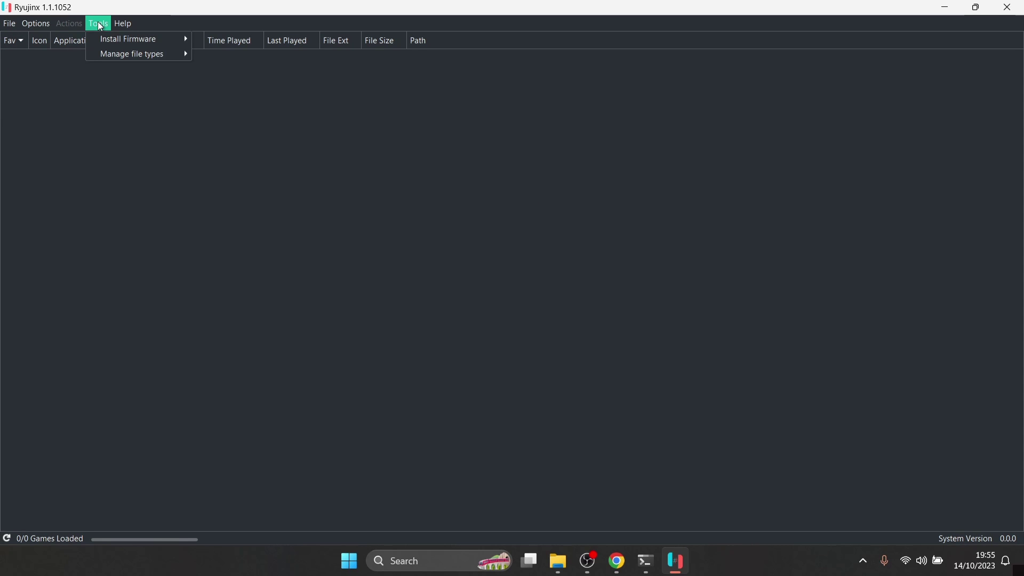
{"action": "mouse_move", "coordinate": [102, 41]}
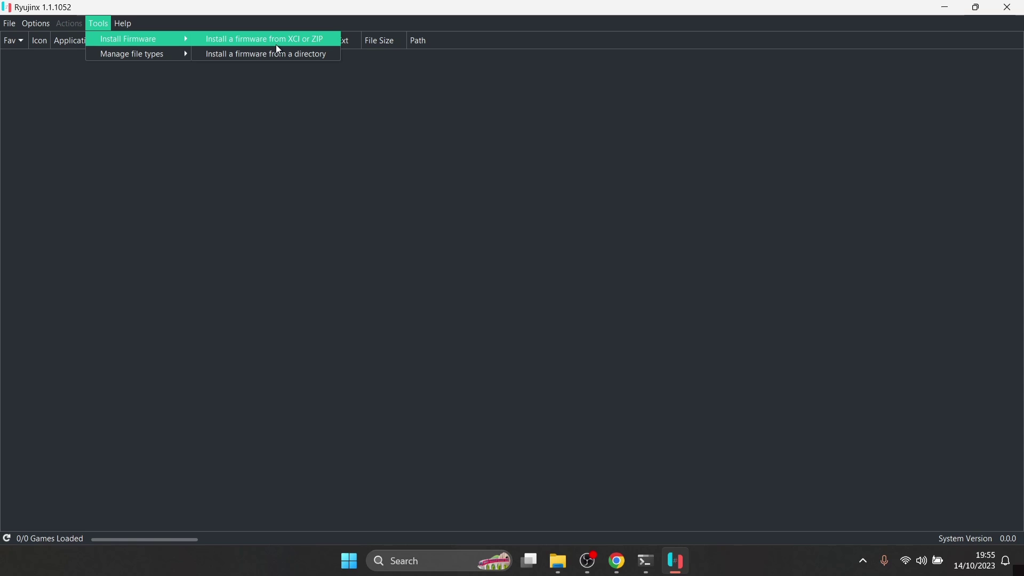
{"action": "left_click", "coordinate": [325, 43]}
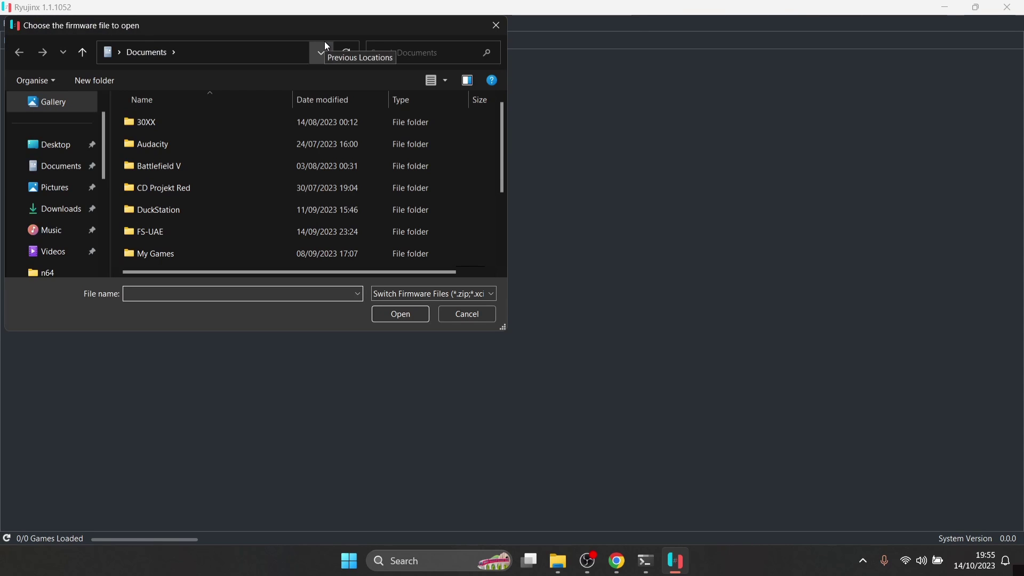
{"action": "left_click", "coordinate": [46, 146]}
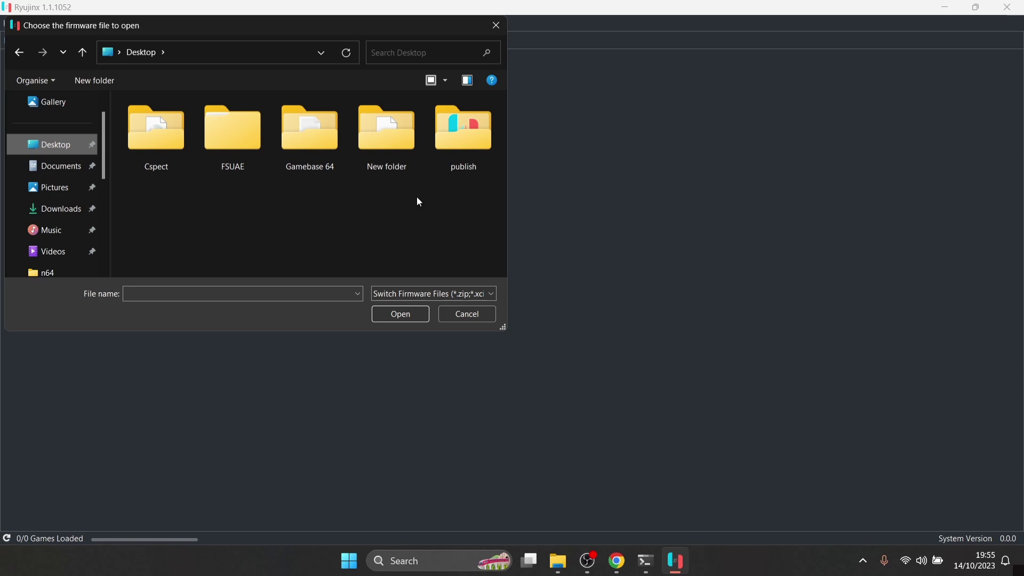
{"action": "double_click", "coordinate": [407, 138]}
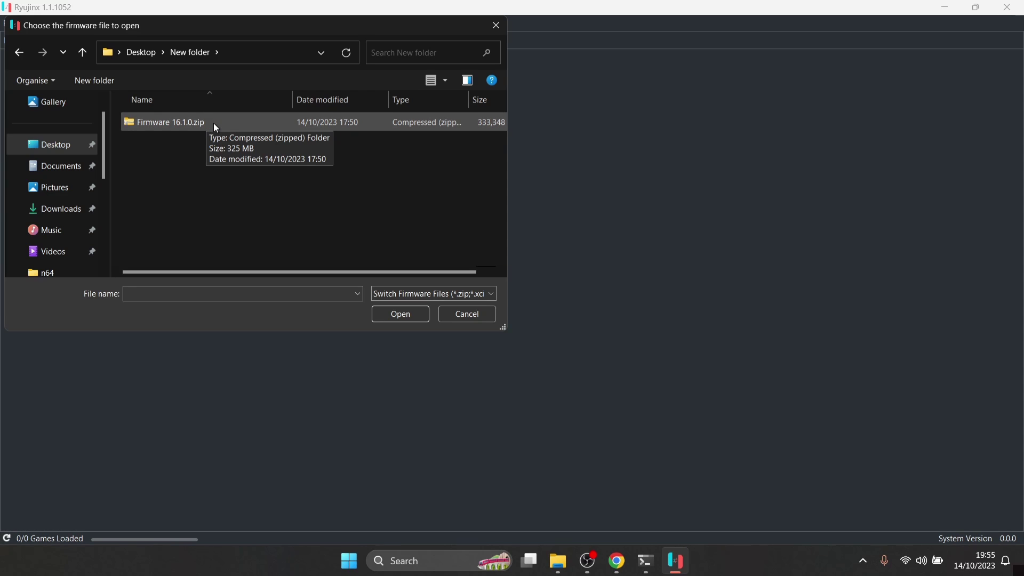
{"action": "double_click", "coordinate": [215, 125]}
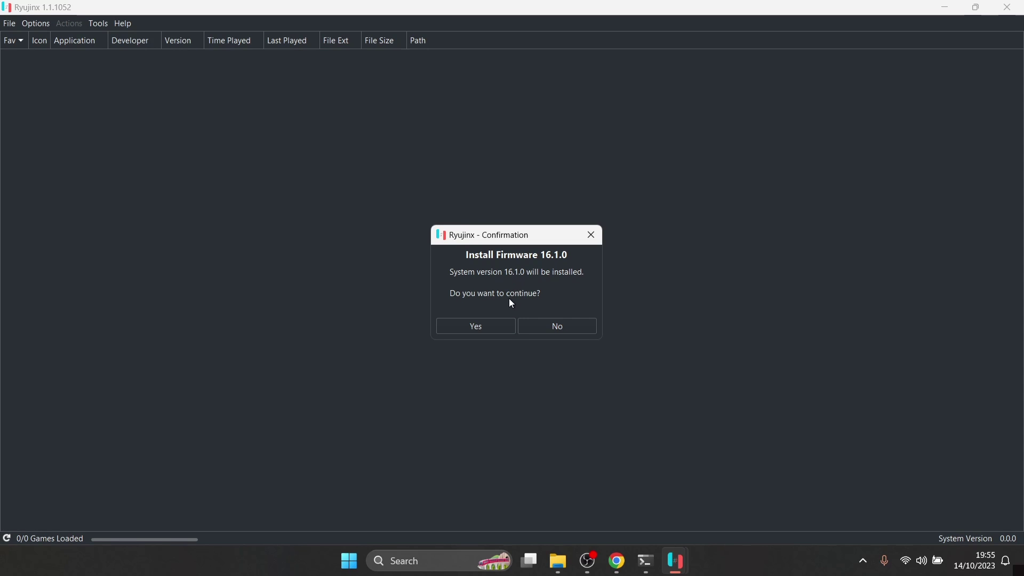
Confirm installing firmware 16.1.0 and dismiss the success message.
{"action": "left_click", "coordinate": [488, 326]}
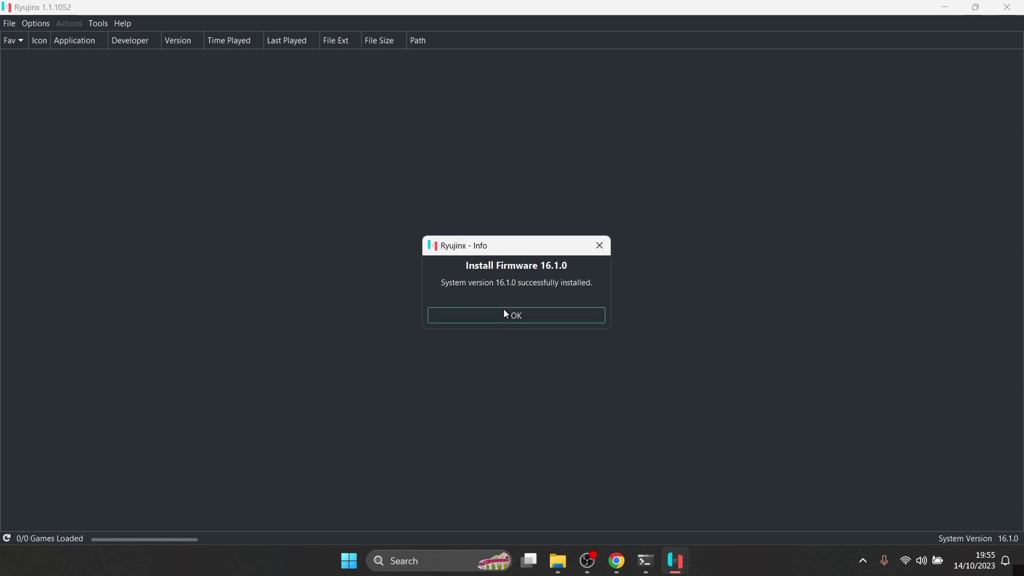
{"action": "left_click", "coordinate": [503, 315]}
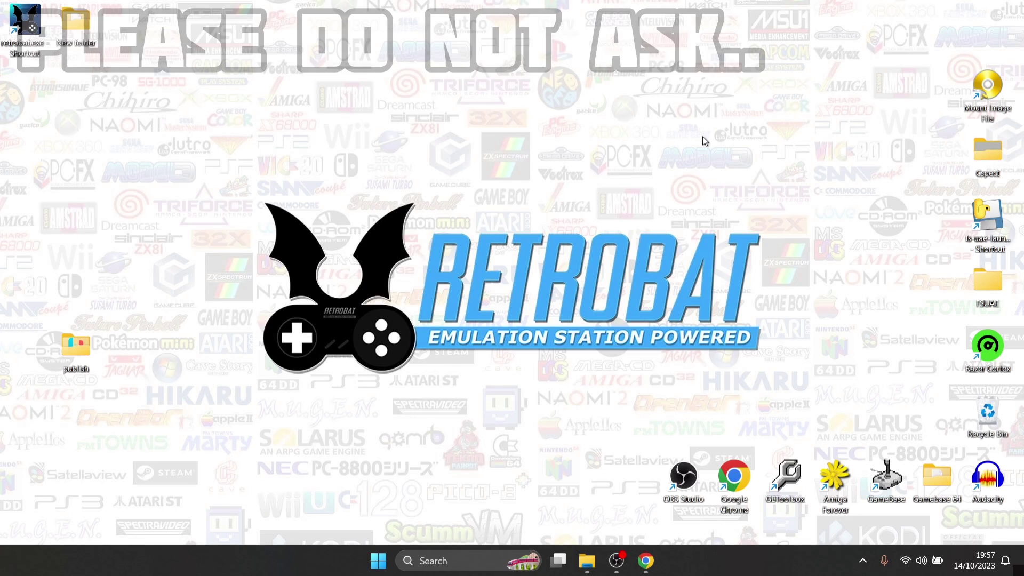
Run BatGui.exe from the RetroBat folder, open System List and expand the System dropdown.
{"action": "right_click", "coordinate": [25, 25]}
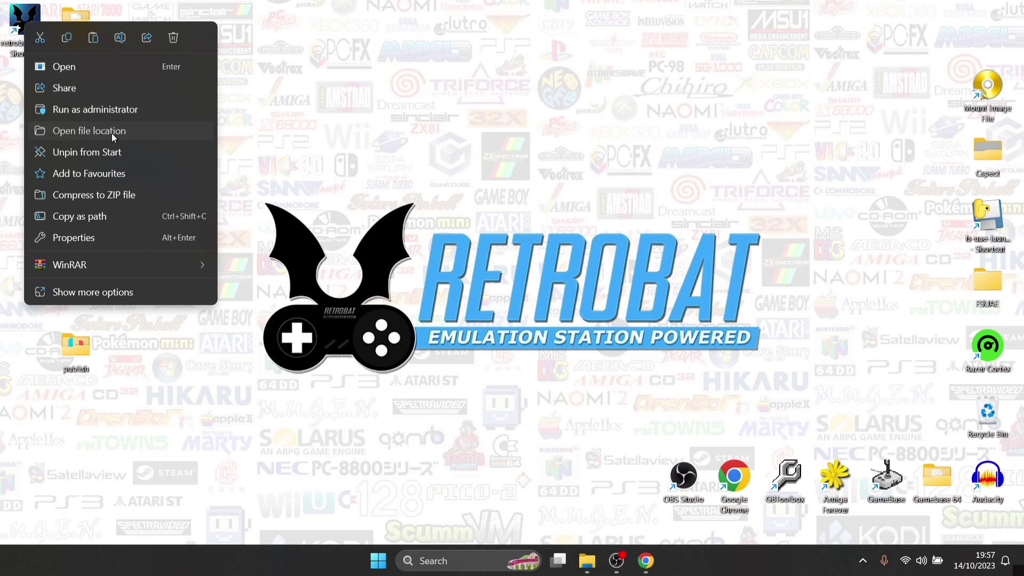
{"action": "left_click", "coordinate": [93, 131]}
{"action": "double_click", "coordinate": [251, 130]}
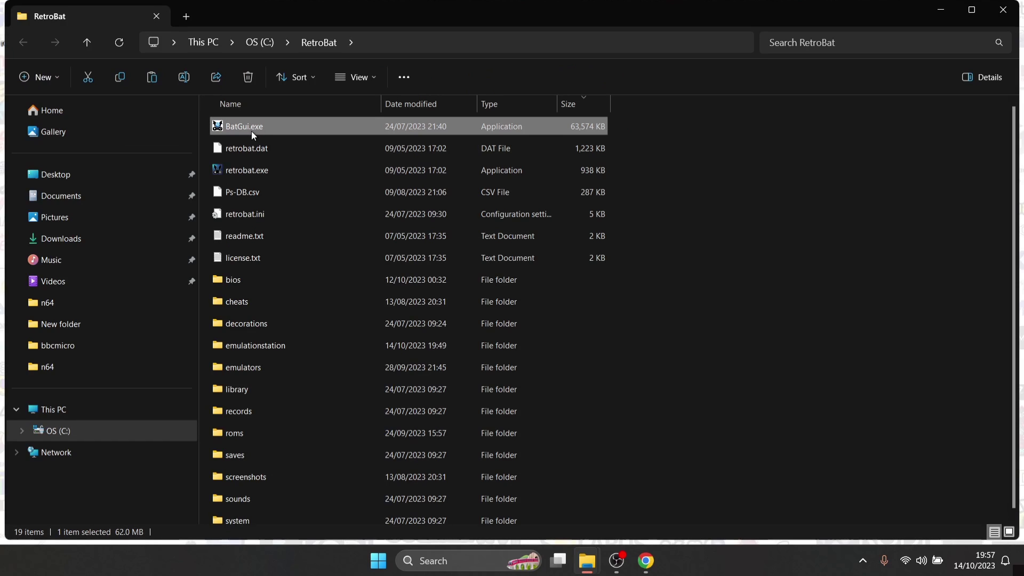
{"action": "left_click", "coordinate": [600, 209]}
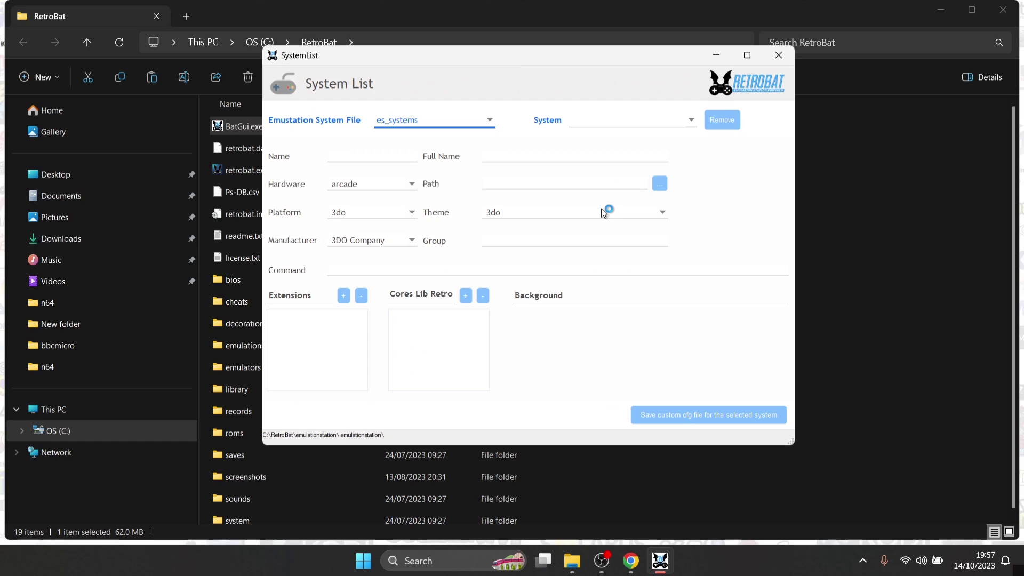
{"action": "left_click", "coordinate": [650, 123]}
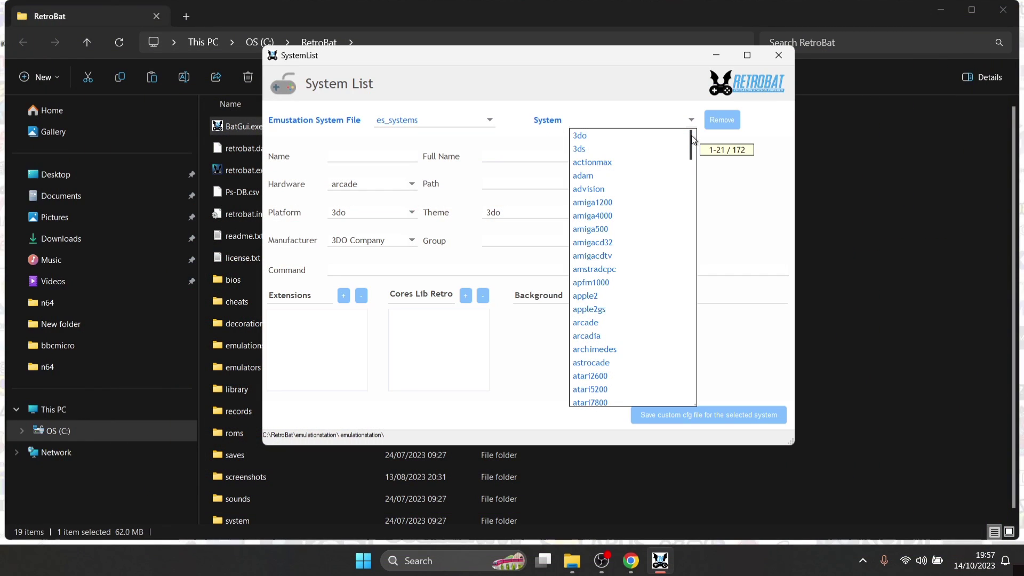
Load the switch system and confirm .nsp is listed with .nso, .nro, .nca, .xci and .kip, then close the editor.
{"action": "left_click_drag", "start_coordinate": [693, 140], "coordinate": [691, 353]}
{"action": "left_click", "coordinate": [583, 276]}
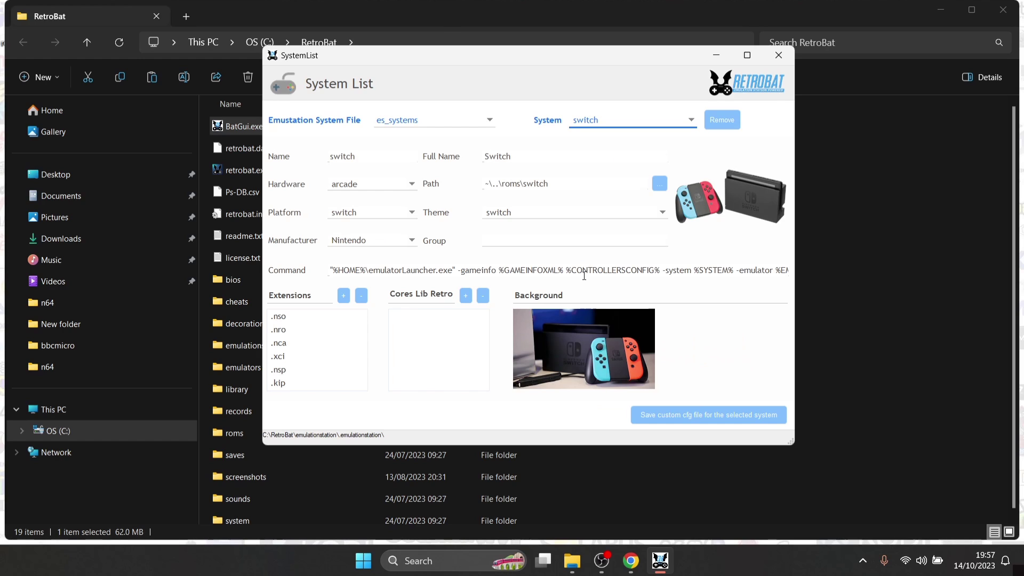
{"action": "left_click", "coordinate": [278, 371]}
{"action": "key", "text": "Down"}
{"action": "key", "text": "Up"}
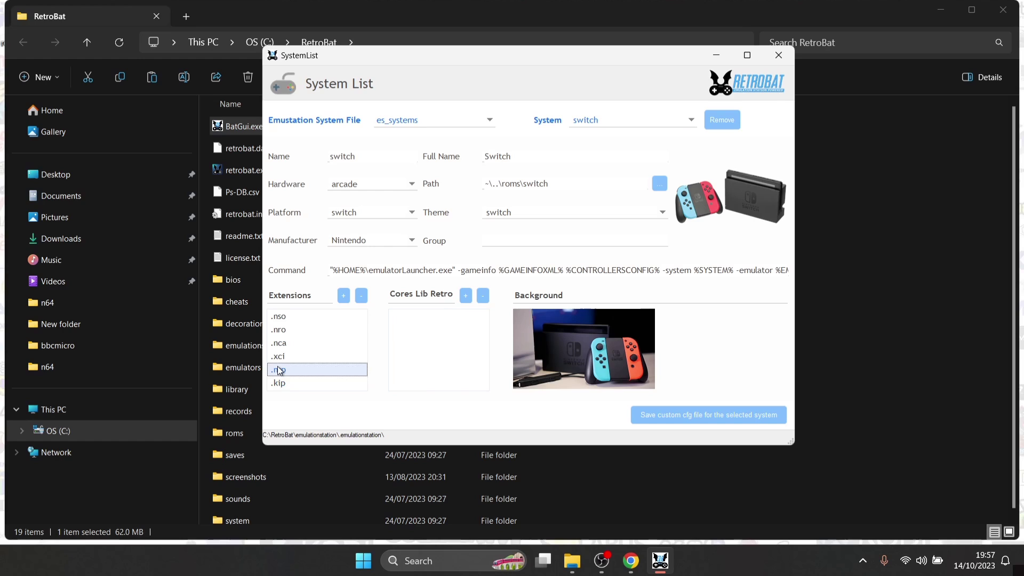
{"action": "key", "text": "Up"}
{"action": "key", "text": "Up"}
{"action": "key", "text": "Up"}
{"action": "key", "text": "Up"}
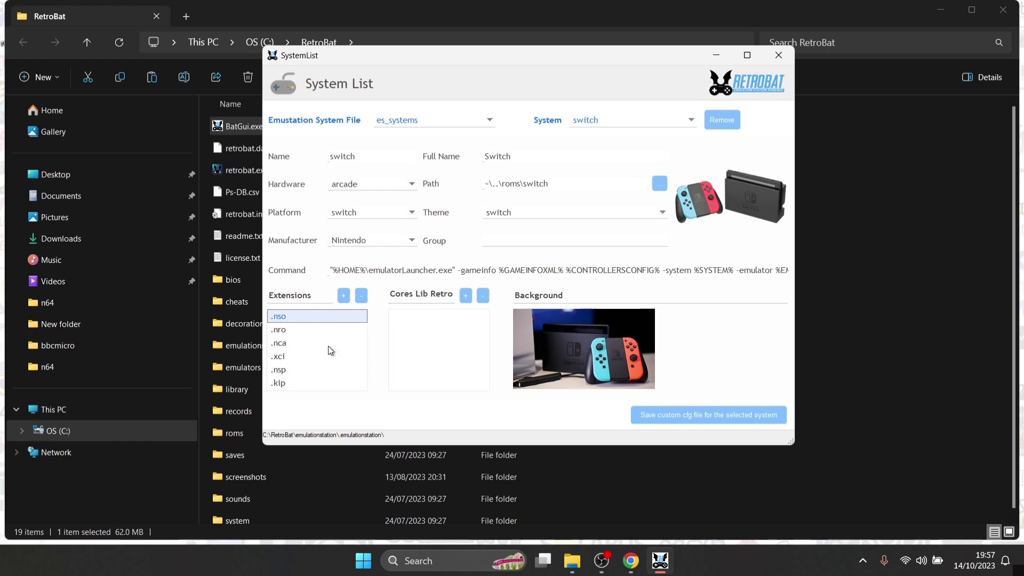
{"action": "left_click", "coordinate": [314, 369]}
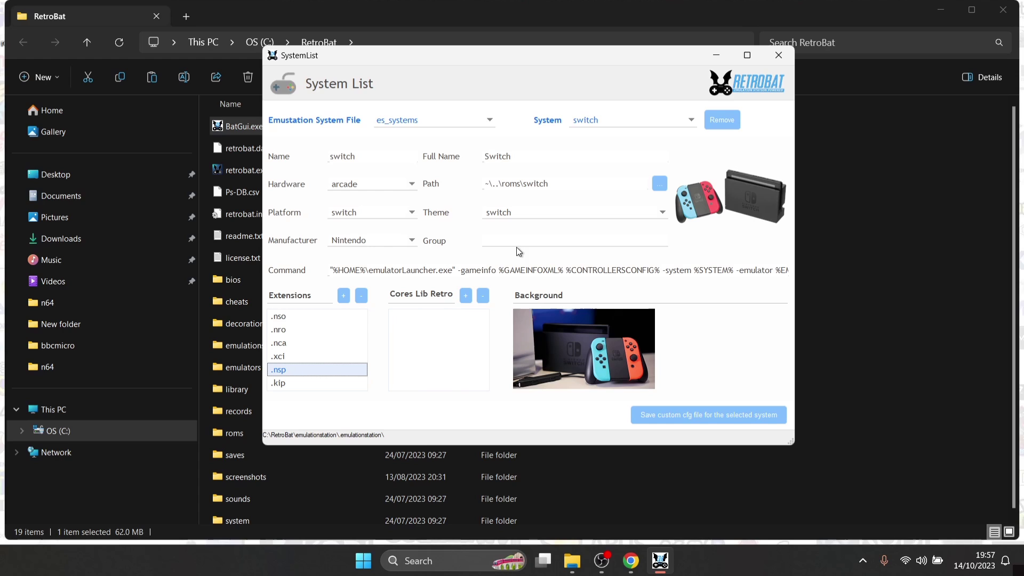
{"action": "left_click", "coordinate": [779, 55]}
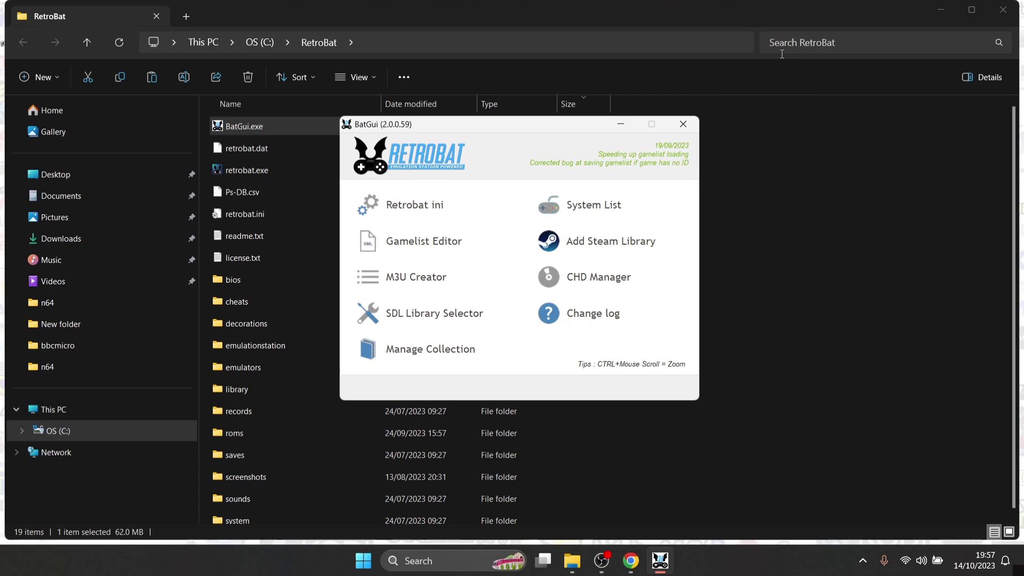
Close BatGui and open the C:\RetroBat\roms\switch folder in File Explorer.
{"action": "left_click", "coordinate": [683, 124]}
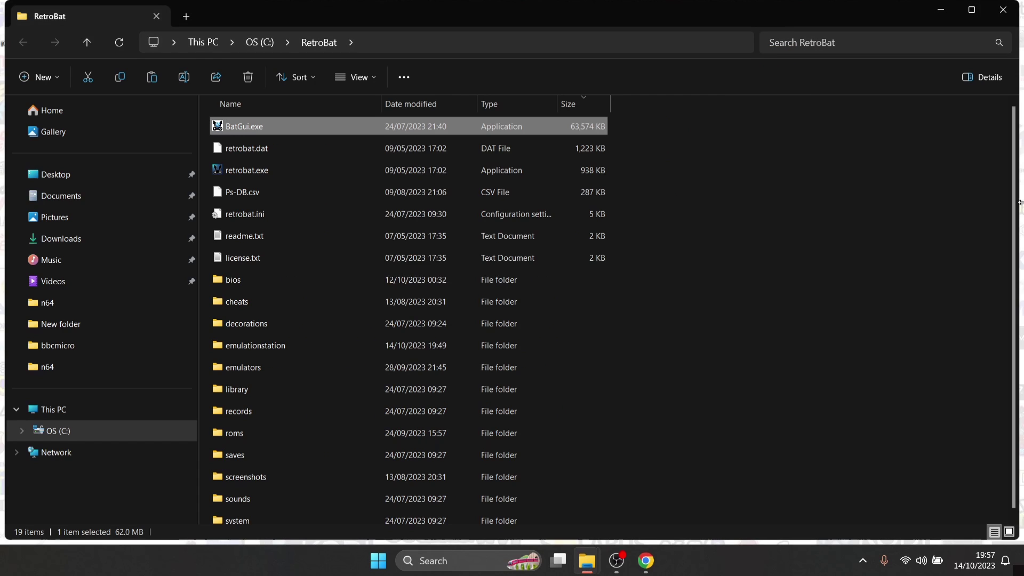
{"action": "scroll", "coordinate": [1018, 210], "scroll_direction": "down", "scroll_amount": 1}
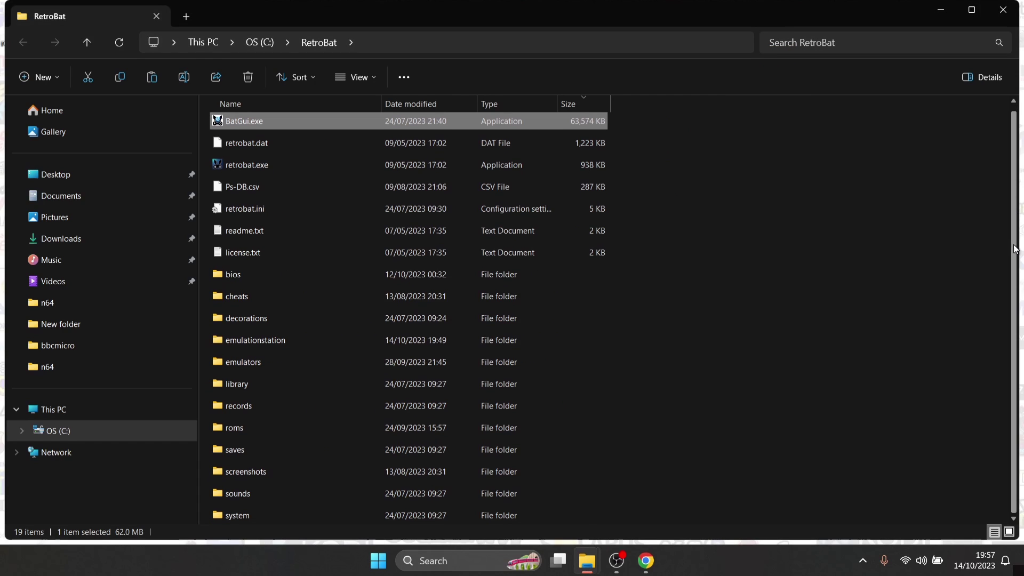
{"action": "double_click", "coordinate": [316, 426]}
{"action": "left_click_drag", "start_coordinate": [1016, 136], "coordinate": [1020, 437]}
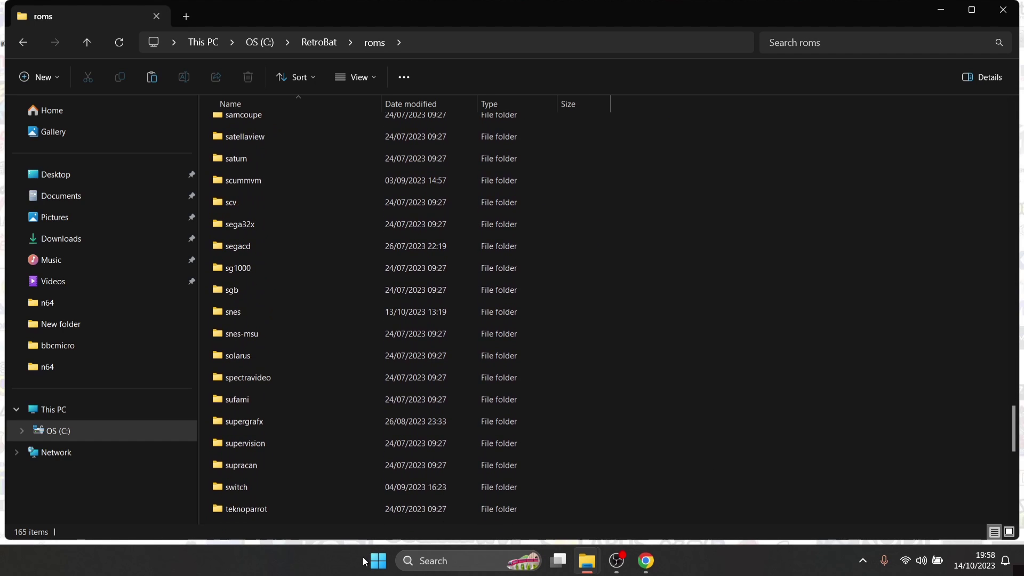
{"action": "double_click", "coordinate": [344, 495]}
Copy the Kirby and the Forgotten Land NSP from Desktop\New folder into roms\switch.
{"action": "left_click_drag", "start_coordinate": [428, 13], "coordinate": [718, 67]}
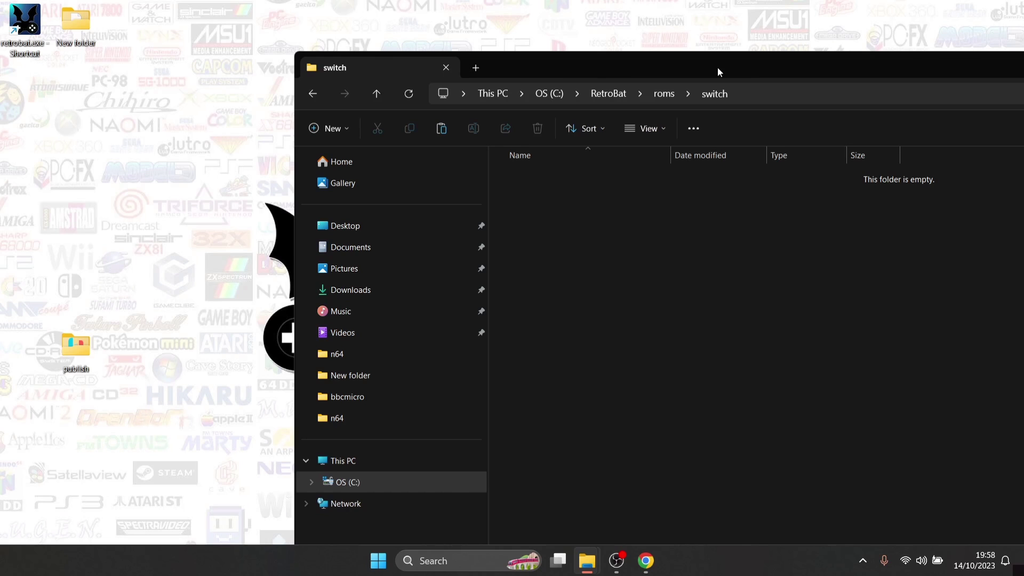
{"action": "double_click", "coordinate": [66, 20]}
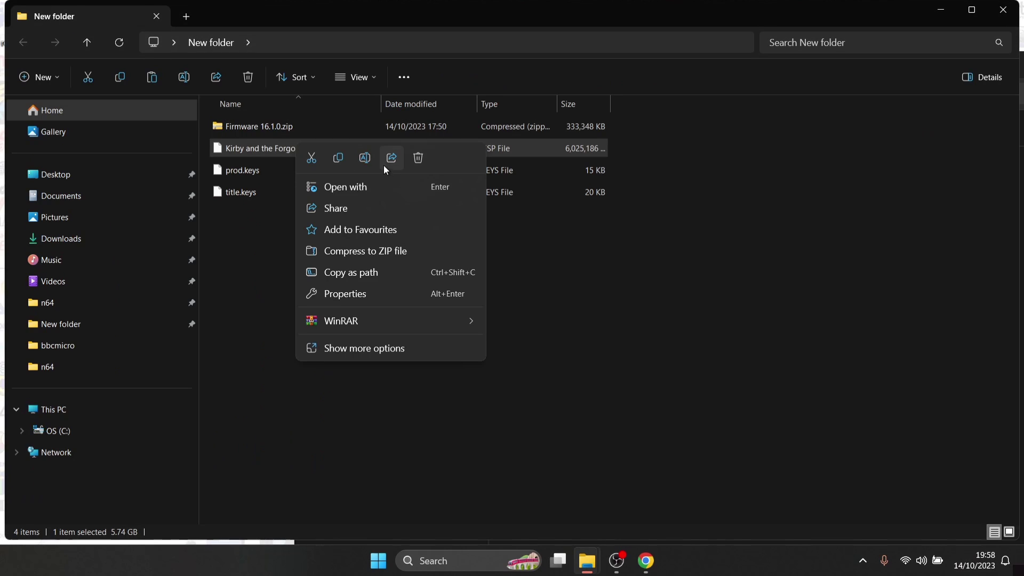
{"action": "left_click", "coordinate": [341, 159]}
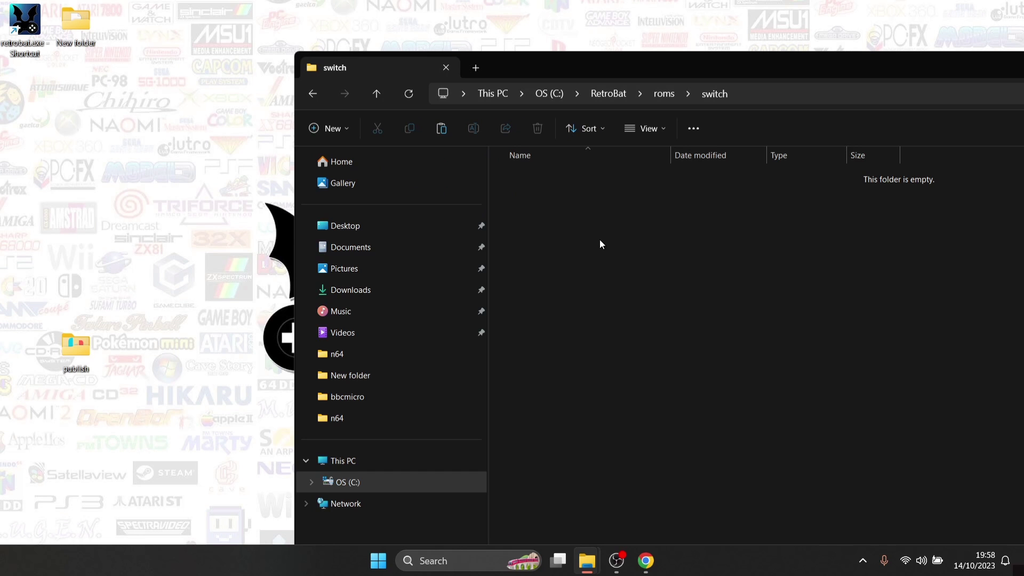
{"action": "right_click", "coordinate": [600, 239]}
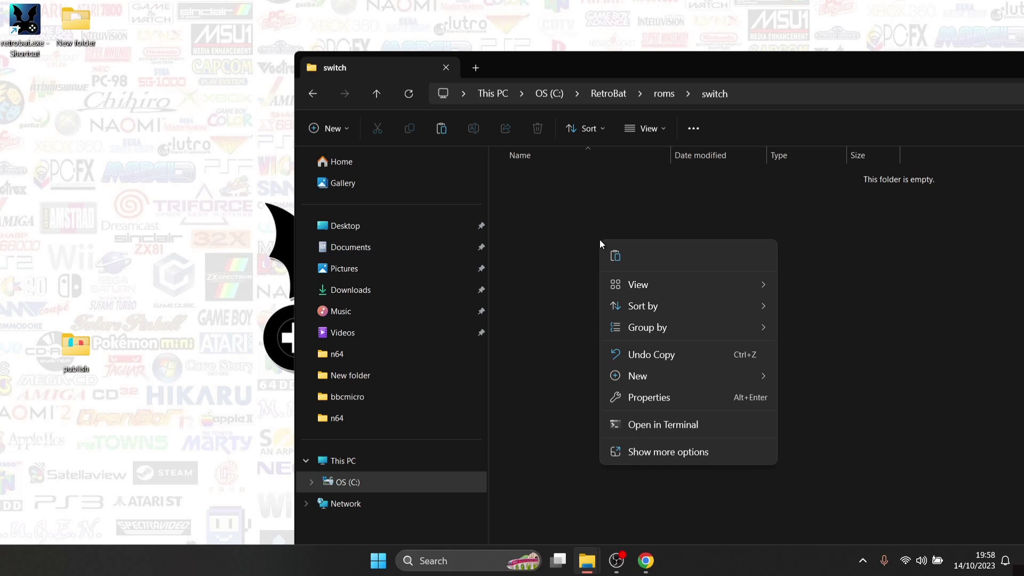
{"action": "left_click", "coordinate": [616, 260]}
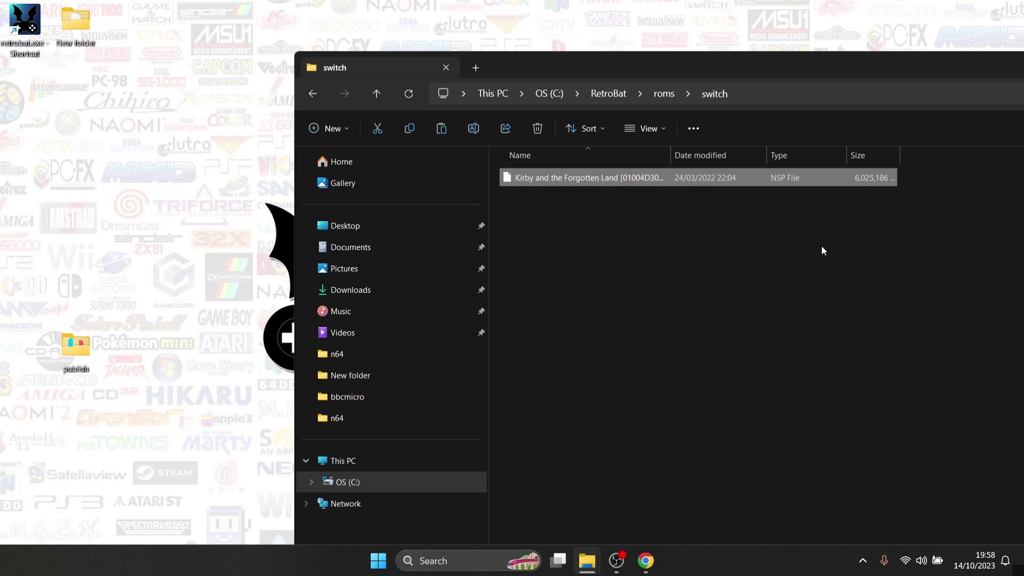
{"action": "left_click_drag", "start_coordinate": [762, 81], "coordinate": [371, 80]}
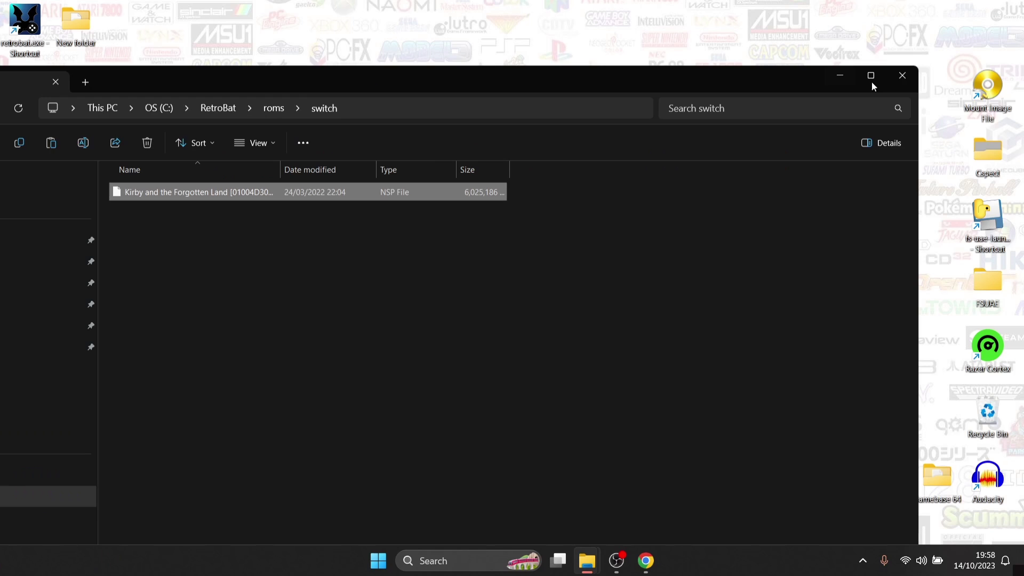
Launch RetroBat and open the Nintendo Switch game list showing Kirby and the Forgotten Land.
{"action": "left_click", "coordinate": [902, 81]}
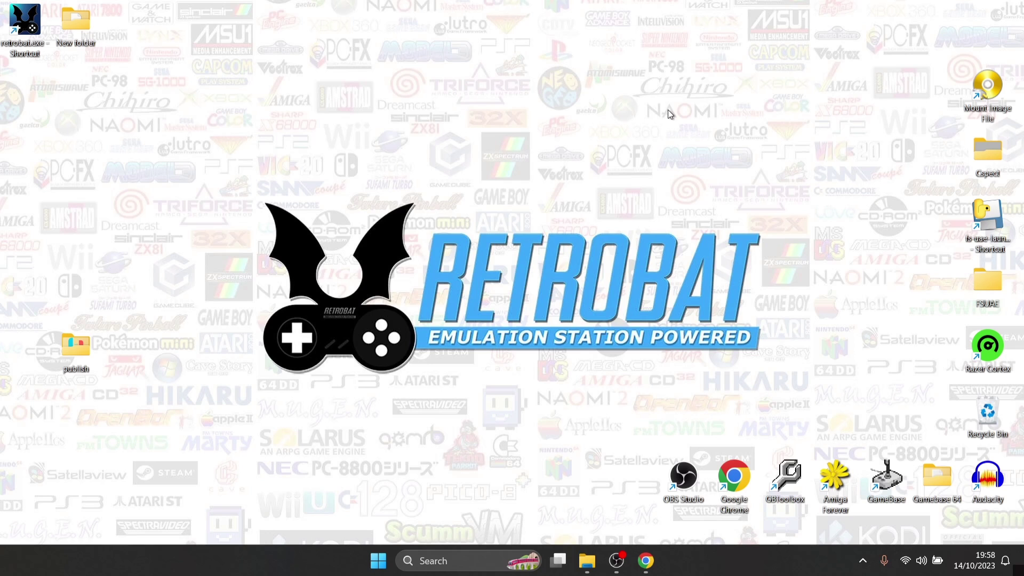
{"action": "double_click", "coordinate": [21, 27]}
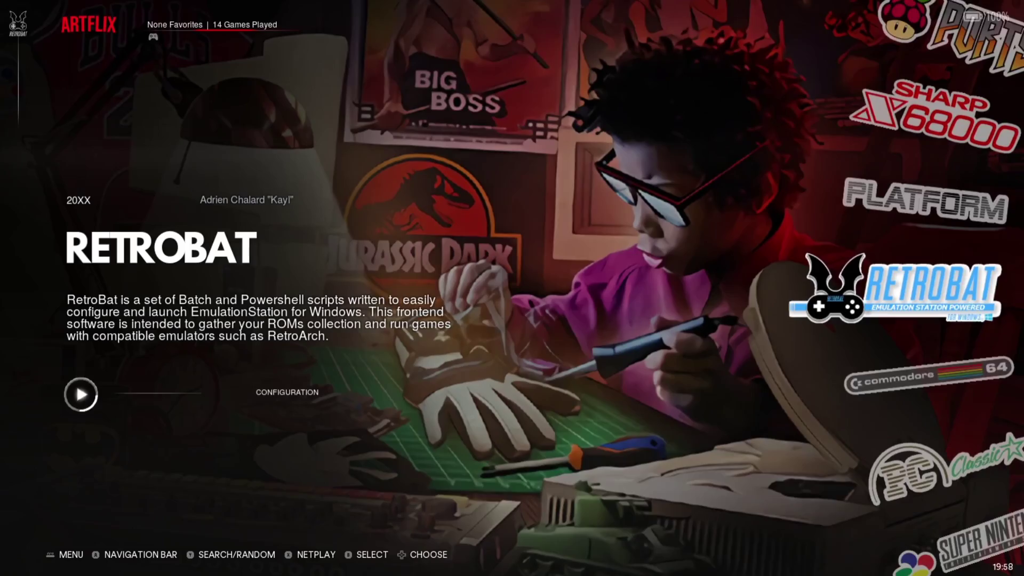
{"action": "key", "text": "Up"}
{"action": "key", "text": "Up"}
{"action": "key", "text": "Up"}
{"action": "key", "text": "Up"}
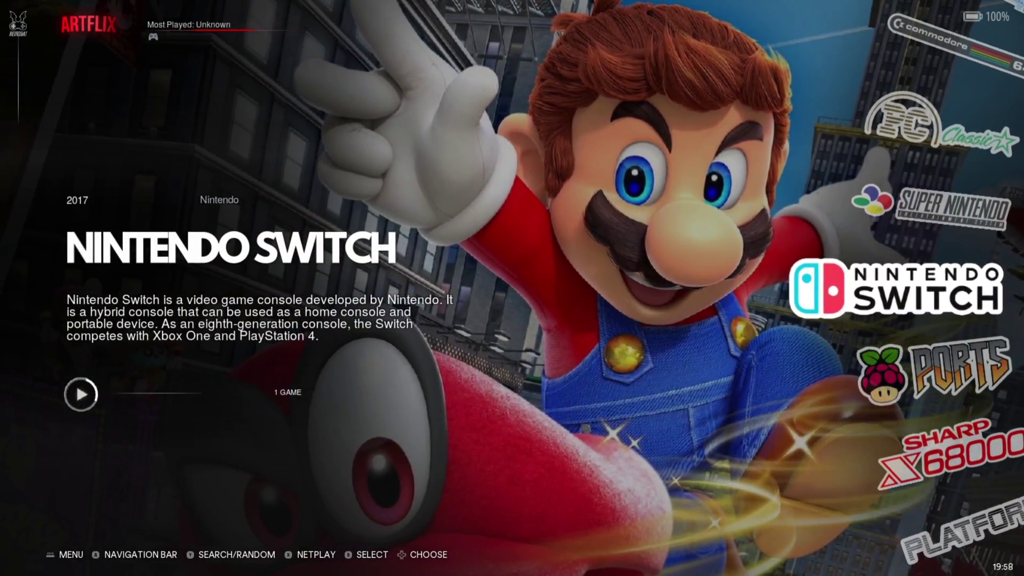
{"action": "key", "text": "Return"}
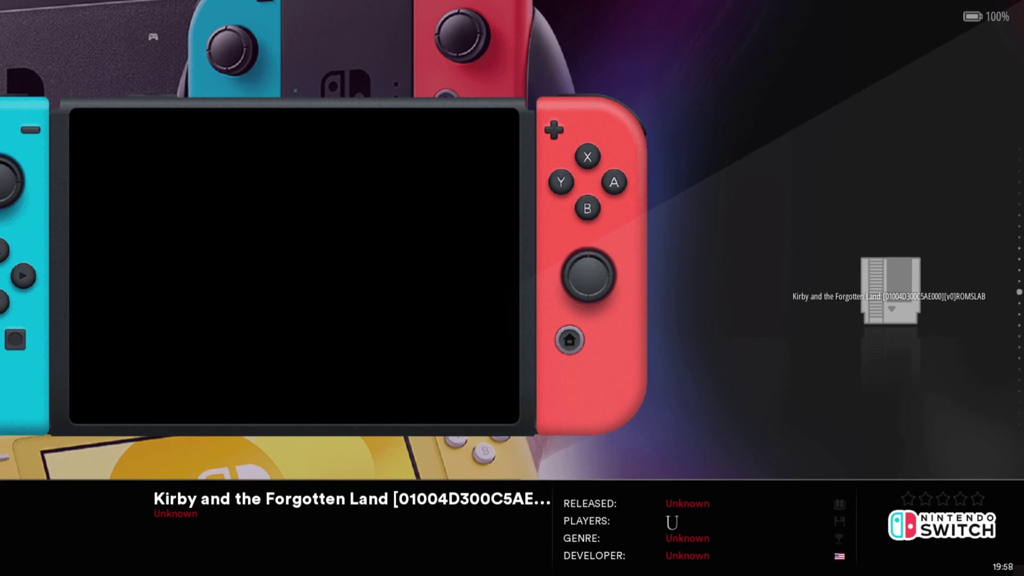
Run Scrape Now on the Switch game, then update the gamelists to apply Kirby's artwork and details.
{"action": "key", "text": "Escape"}
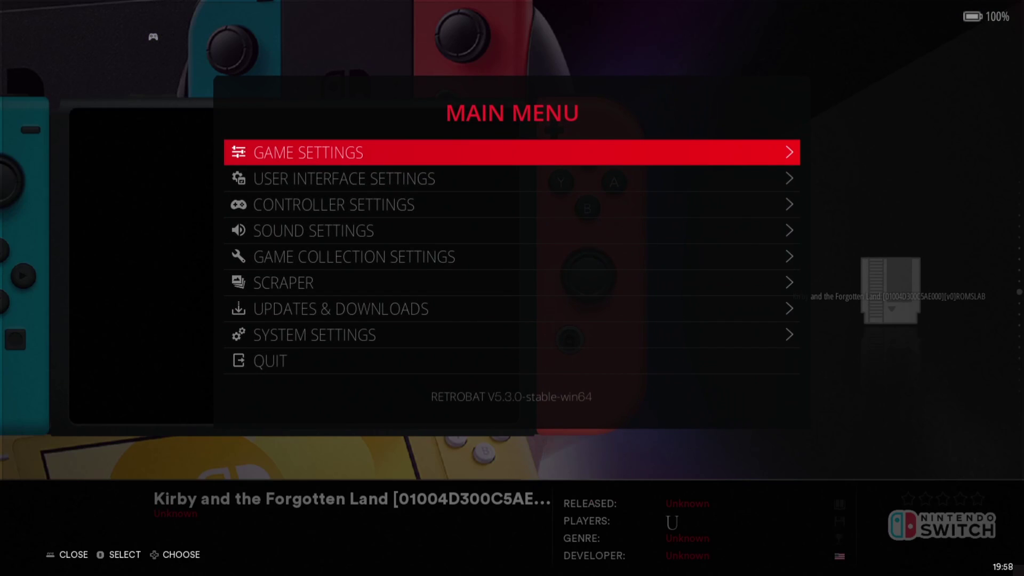
{"action": "key", "text": "Down"}
{"action": "key", "text": "Down"}
{"action": "key", "text": "Down"}
{"action": "key", "text": "Down"}
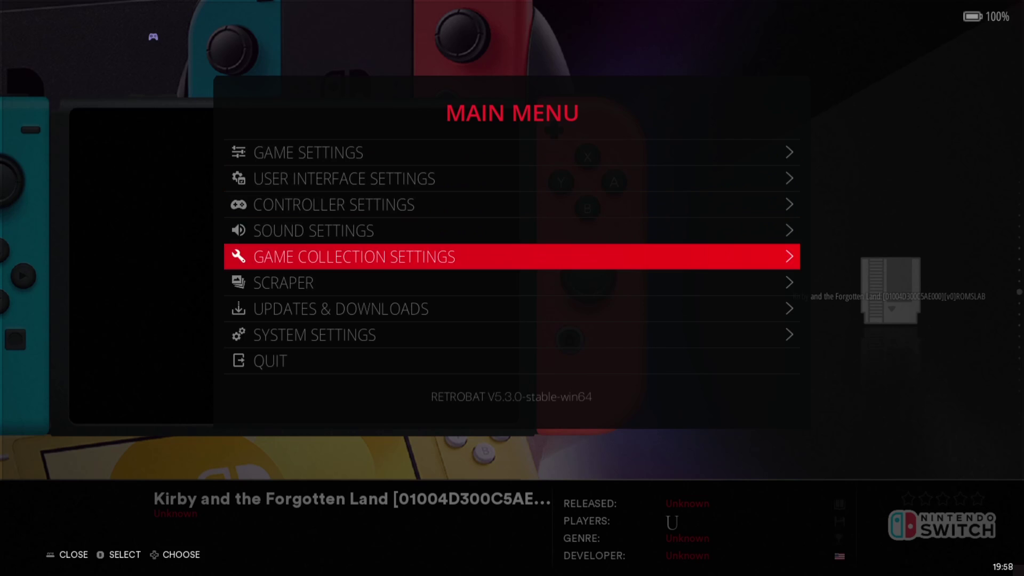
{"action": "key", "text": "Down"}
{"action": "key", "text": "Return"}
{"action": "key", "text": "Up"}
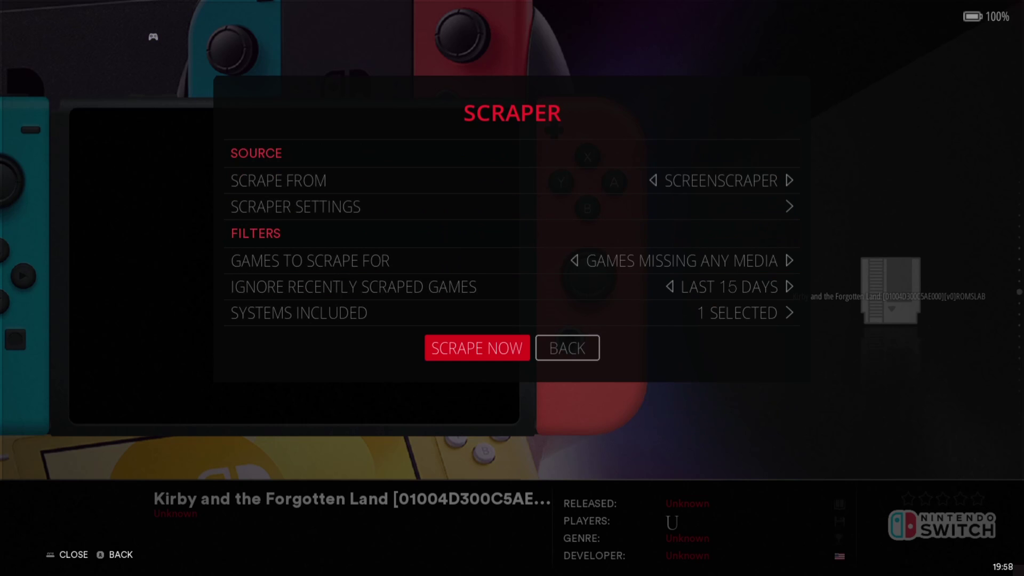
{"action": "key", "text": "Return"}
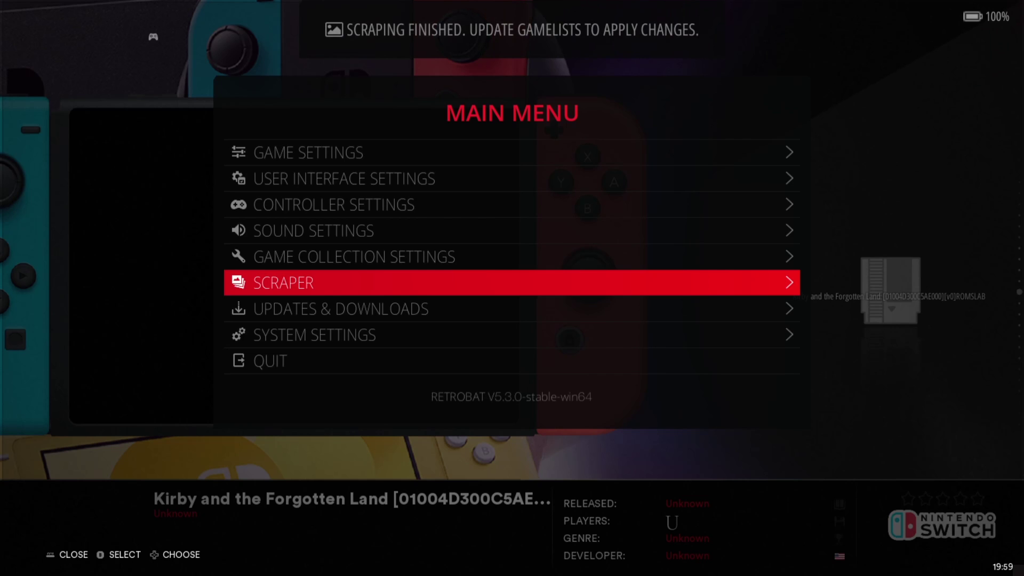
{"action": "key", "text": "Up"}
{"action": "key", "text": "Up"}
{"action": "key", "text": "Up"}
{"action": "key", "text": "Up"}
{"action": "key", "text": "Up"}
{"action": "key", "text": "Return"}
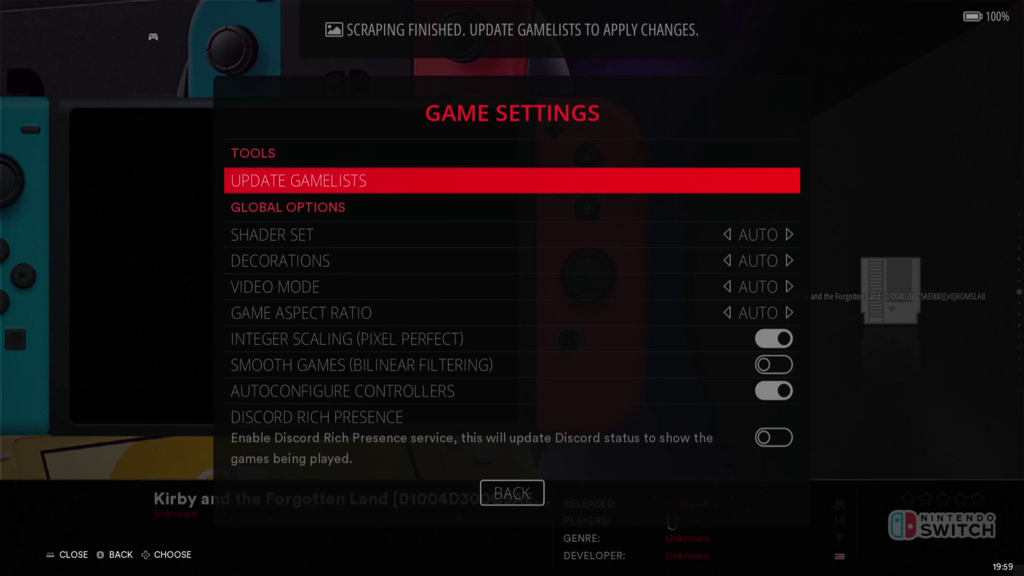
{"action": "key", "text": "Return"}
{"action": "key", "text": "Return"}
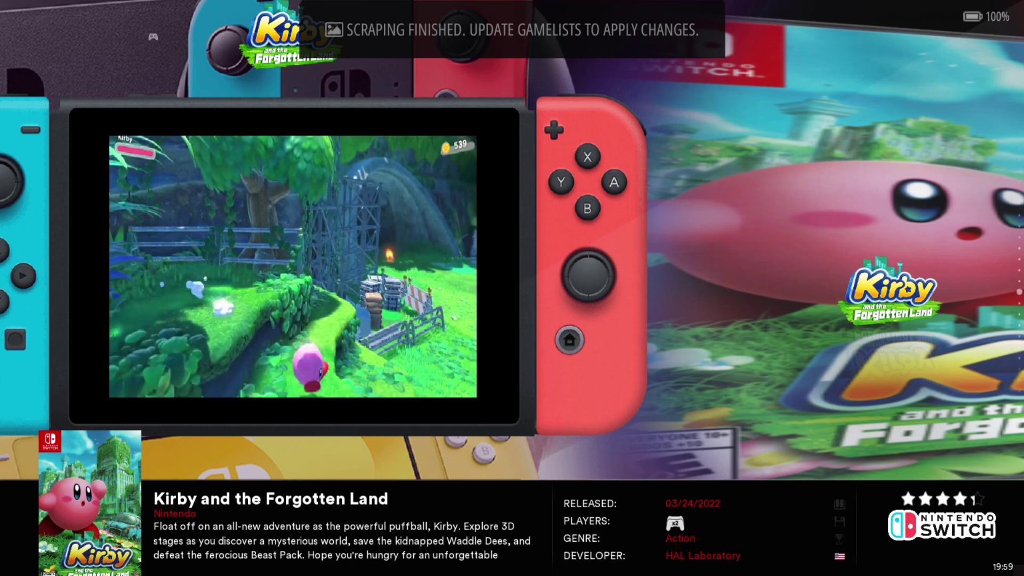
Set the Nintendo Switch emulator to RYUJINX in Advanced System Options.
{"action": "key", "text": "BackSpace"}
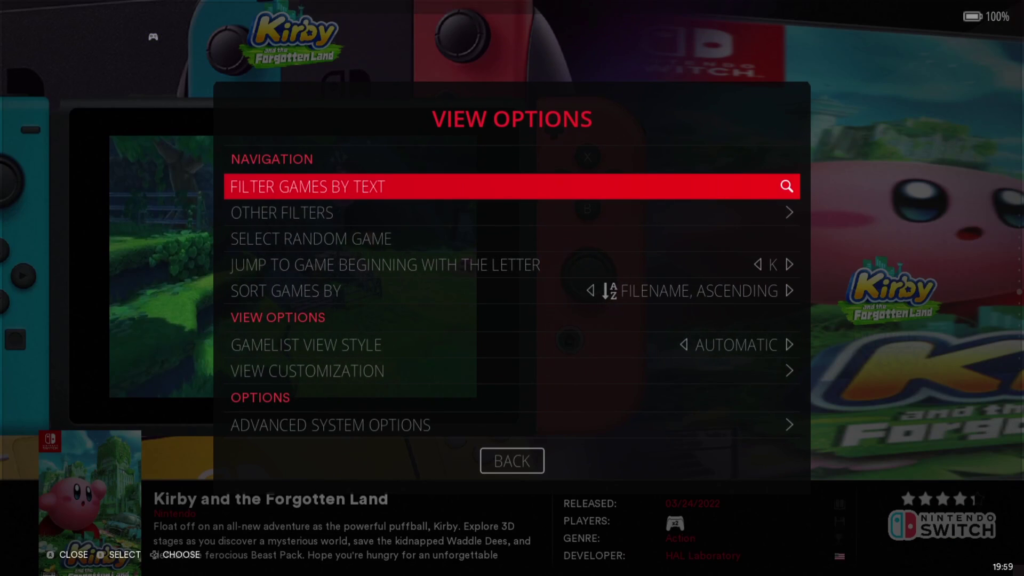
{"action": "key", "text": "Up"}
{"action": "key", "text": "Up"}
{"action": "key", "text": "Return"}
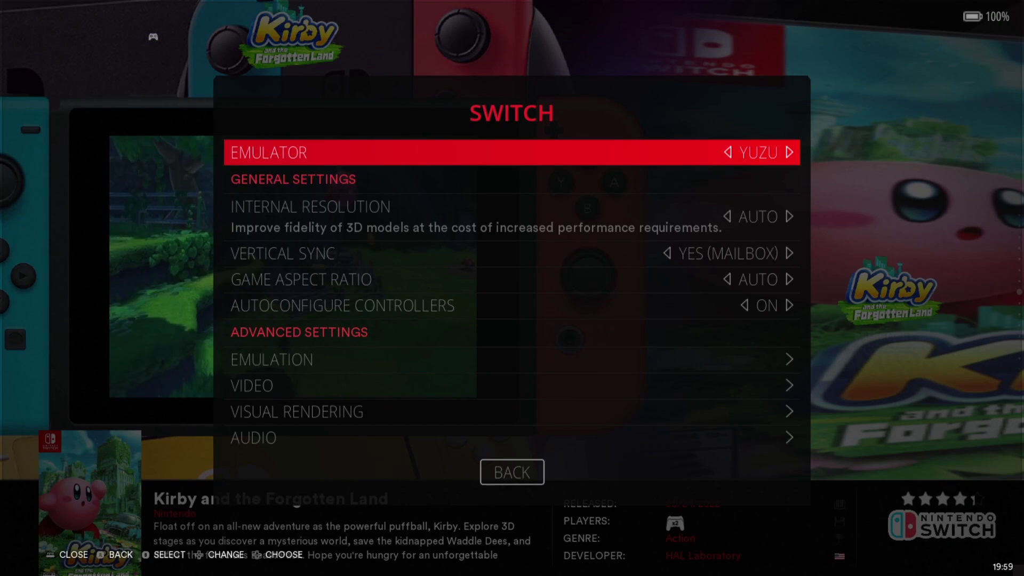
{"action": "key", "text": "Return"}
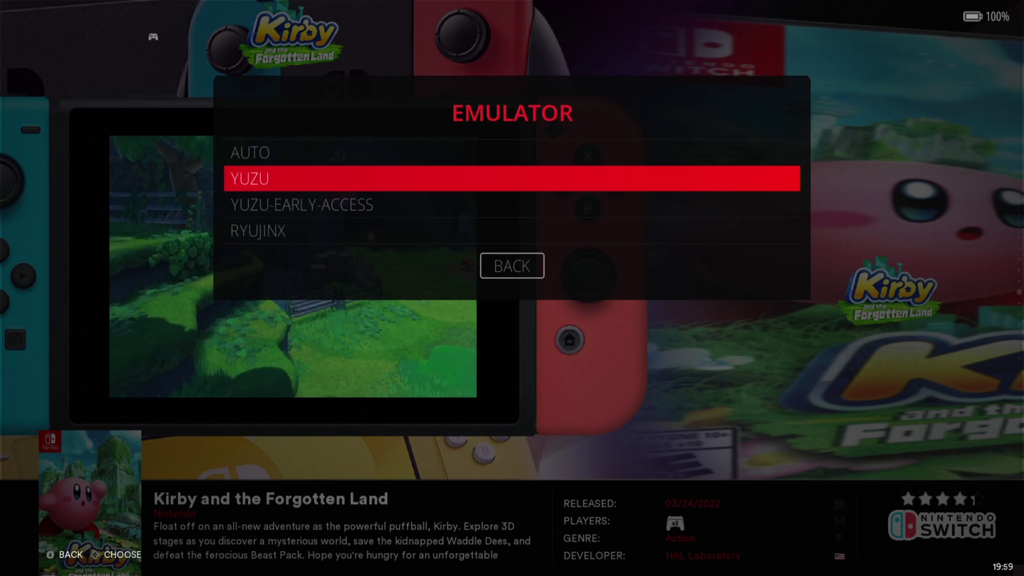
{"action": "key", "text": "Down"}
{"action": "key", "text": "Down"}
{"action": "key", "text": "Return"}
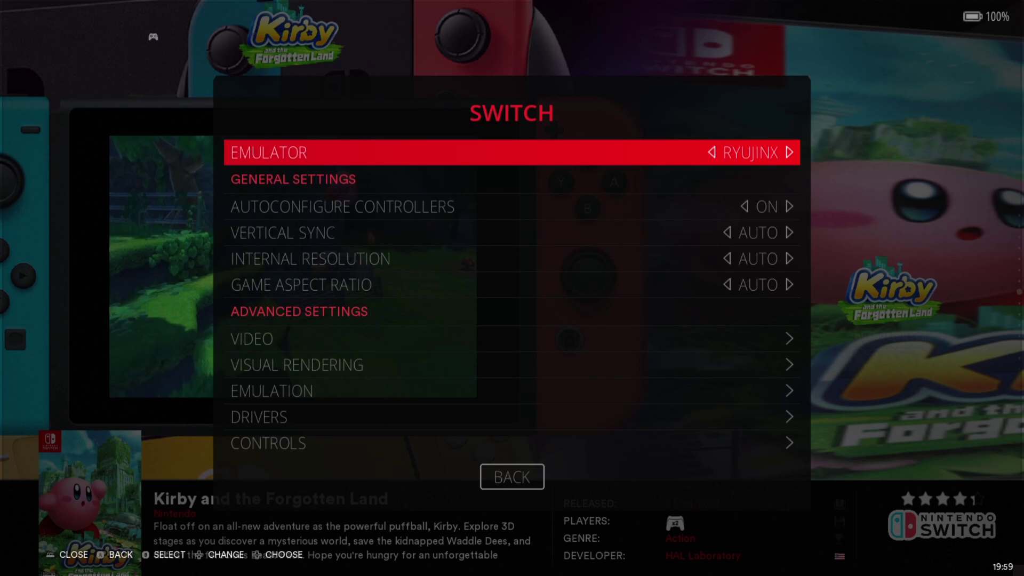
Check the video driver choices under Drivers, leaving the video driver on AUTO.
{"action": "key", "text": "Down"}
{"action": "key", "text": "Down"}
{"action": "key", "text": "Down"}
{"action": "key", "text": "Down"}
{"action": "key", "text": "Down"}
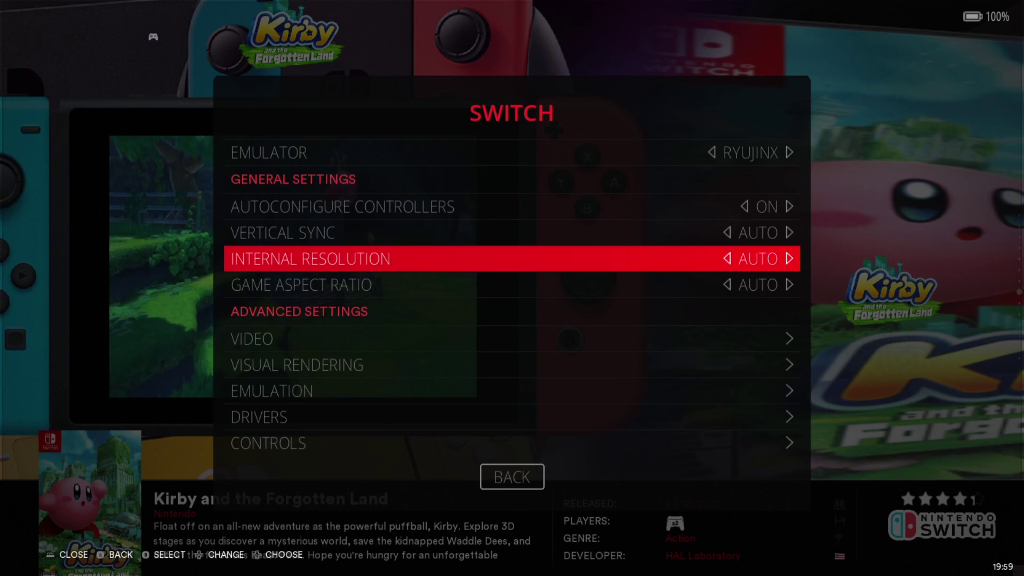
{"action": "key", "text": "Down"}
{"action": "key", "text": "Down"}
{"action": "key", "text": "Down"}
{"action": "key", "text": "Up"}
{"action": "key", "text": "Up"}
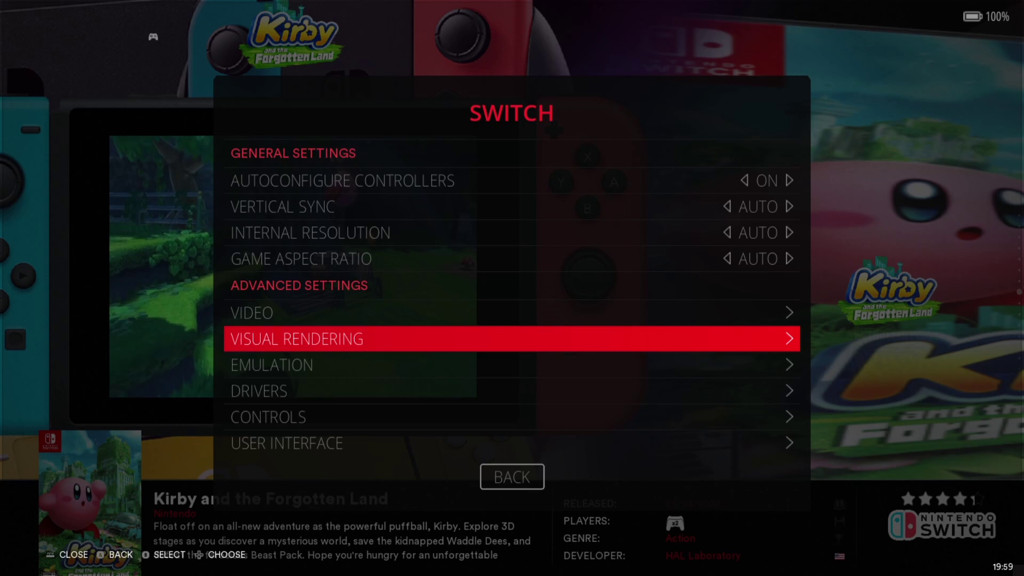
{"action": "key", "text": "Down"}
{"action": "key", "text": "Down"}
{"action": "key", "text": "Return"}
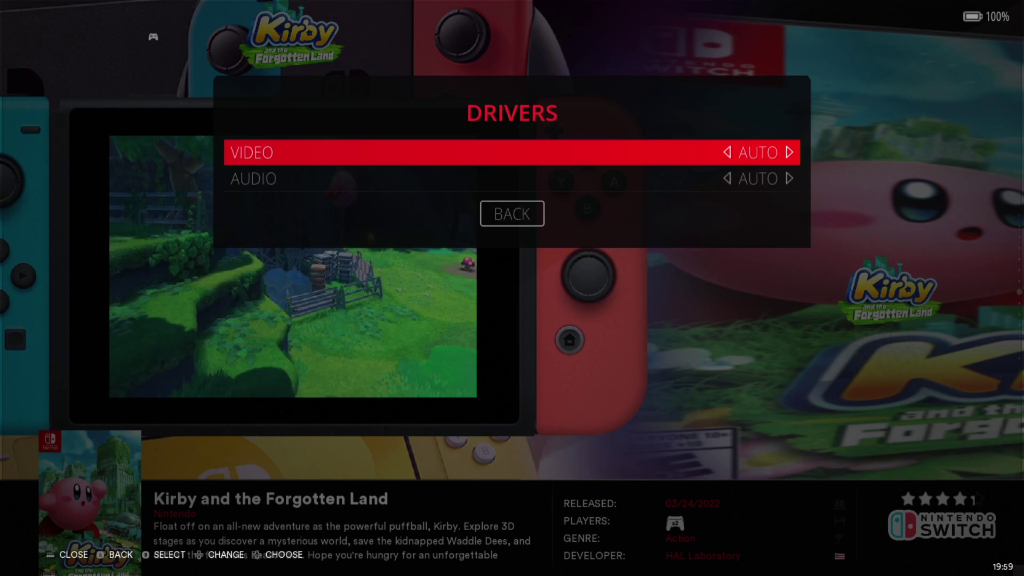
{"action": "key", "text": "Return"}
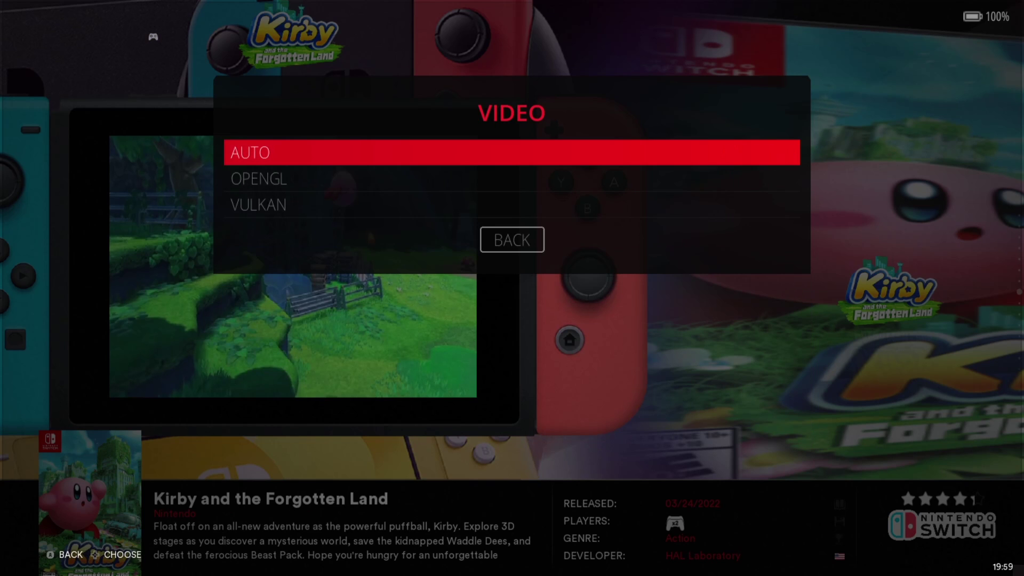
{"action": "key", "text": "Down"}
{"action": "key", "text": "Down"}
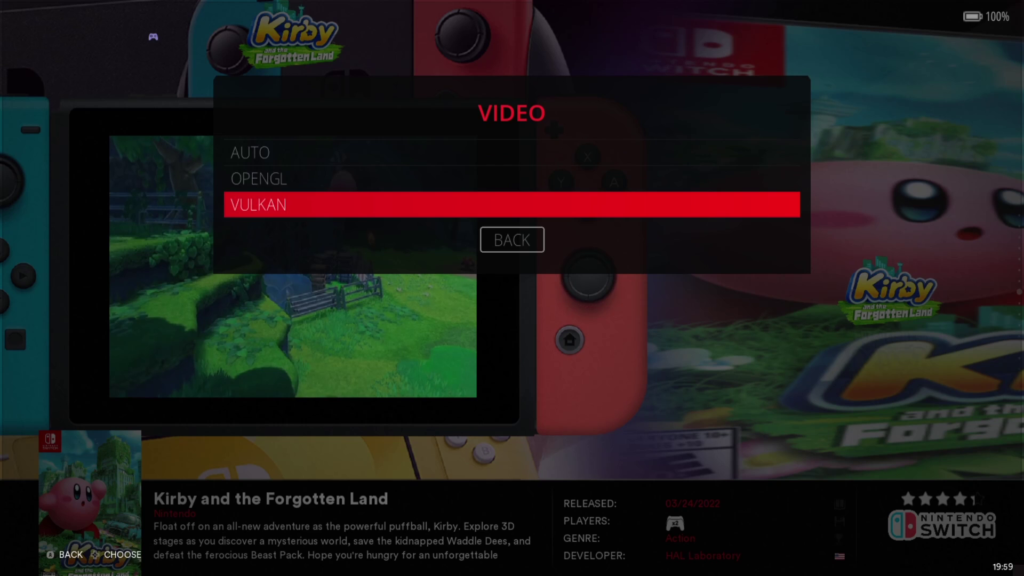
{"action": "key", "text": "Up"}
{"action": "key", "text": "Down"}
{"action": "key", "text": "Up"}
{"action": "key", "text": "Up"}
{"action": "key", "text": "Return"}
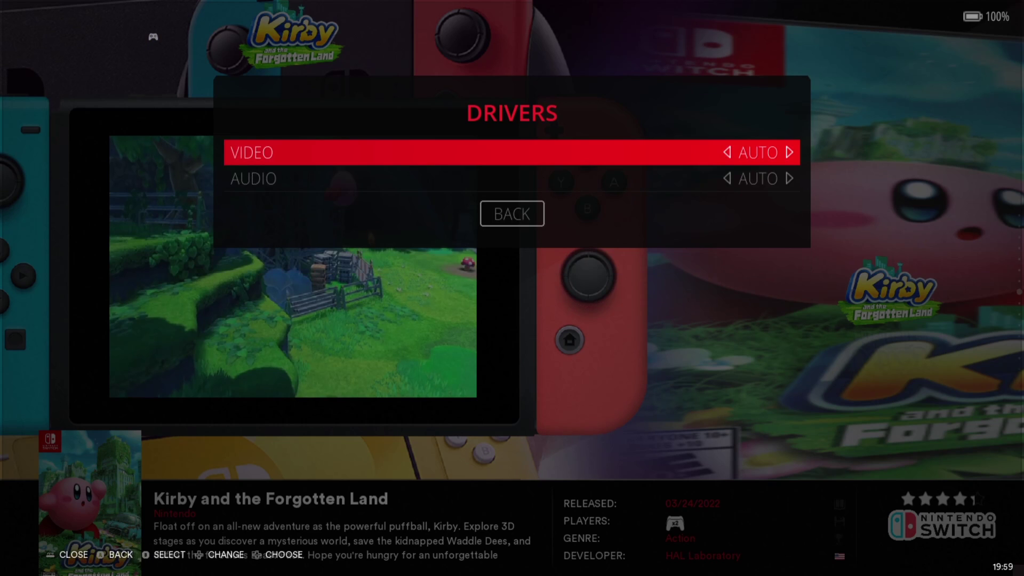
Return to the game list and launch Kirby and the Forgotten Land.
{"action": "key", "text": "BackSpace"}
{"action": "key", "text": "Down"}
{"action": "key", "text": "Down"}
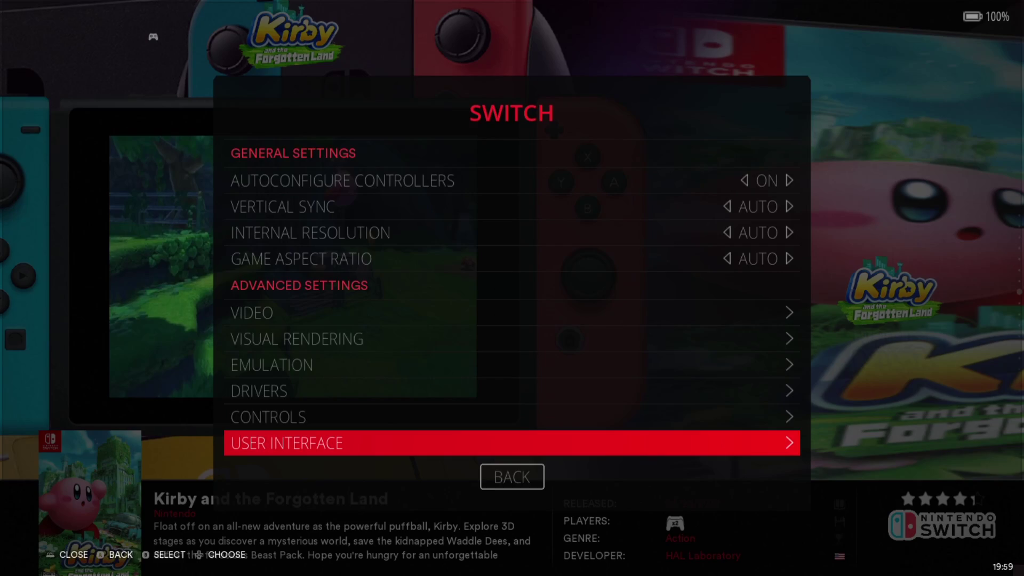
{"action": "key", "text": "BackSpace"}
{"action": "key", "text": "BackSpace"}
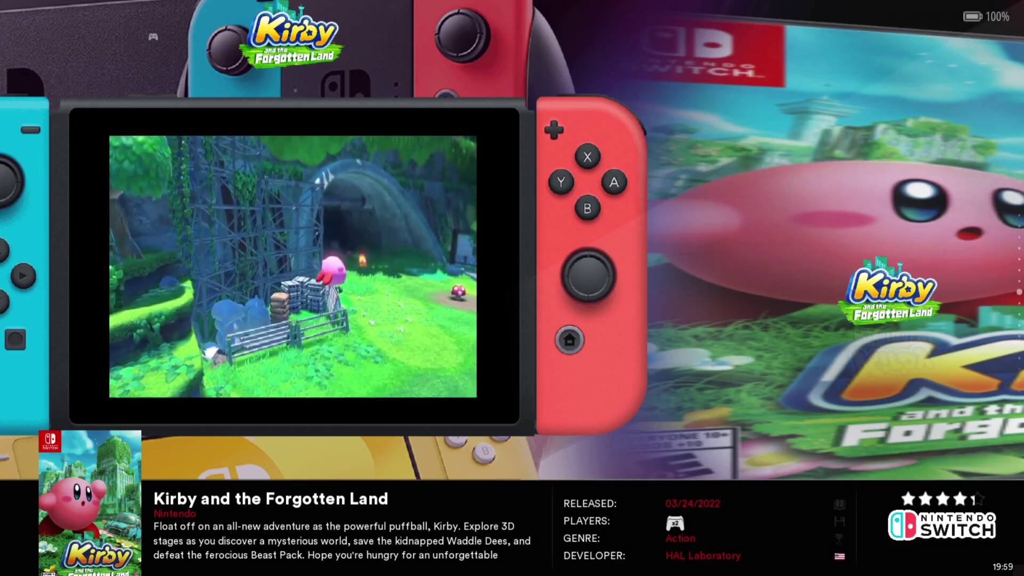
{"action": "key", "text": "Return"}
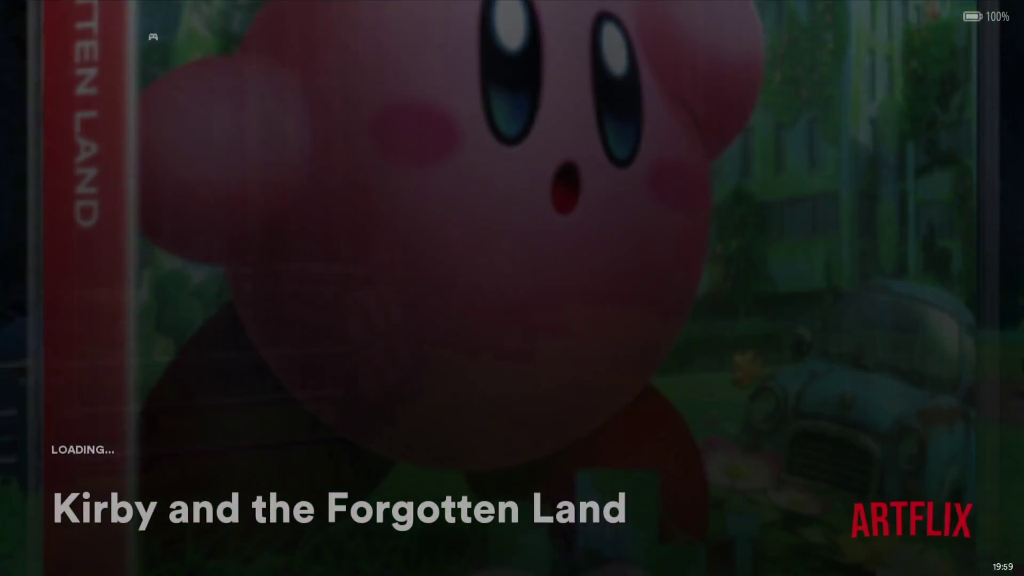